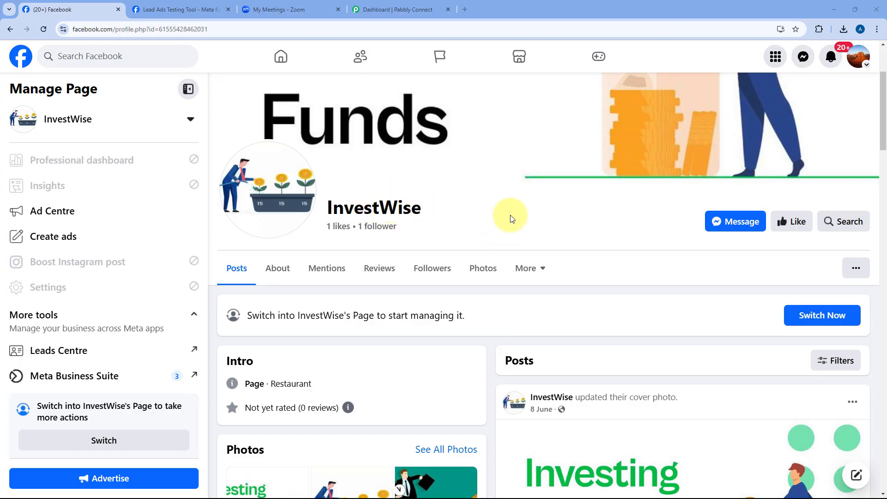
# Scroll over the InvestWise Facebook page, then go to Zoom's upcoming meetings list.
pyautogui.scroll(2, 510, 219)
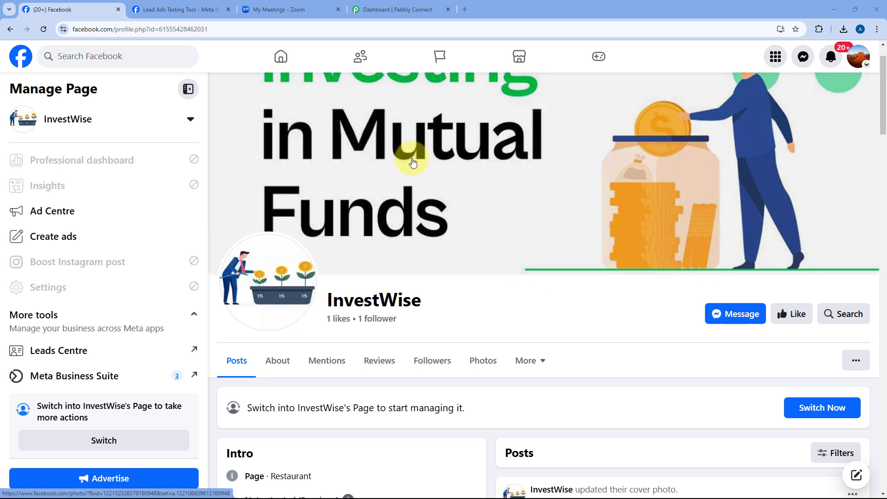
pyautogui.click(289, 9)
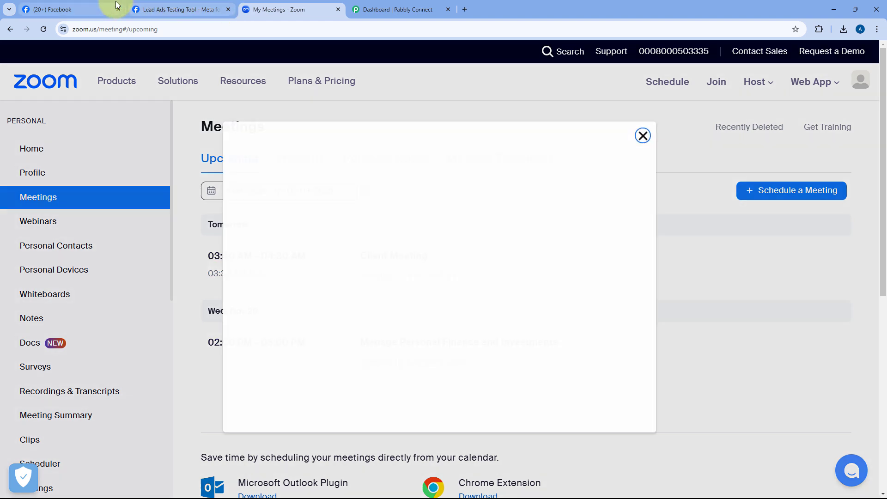
# Dismiss the blank dialog over Zoom's meetings list and go to the Pabbly Connect dashboard.
pyautogui.click(74, 9)
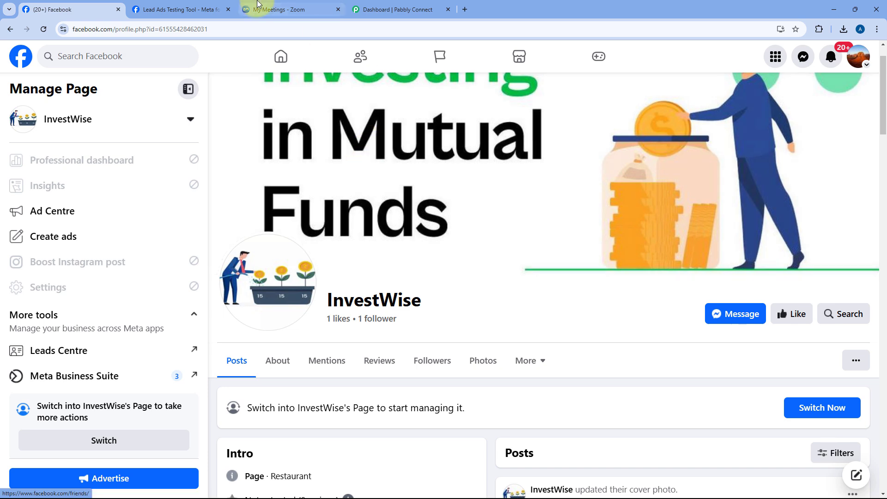
pyautogui.click(273, 9)
pyautogui.click(642, 128)
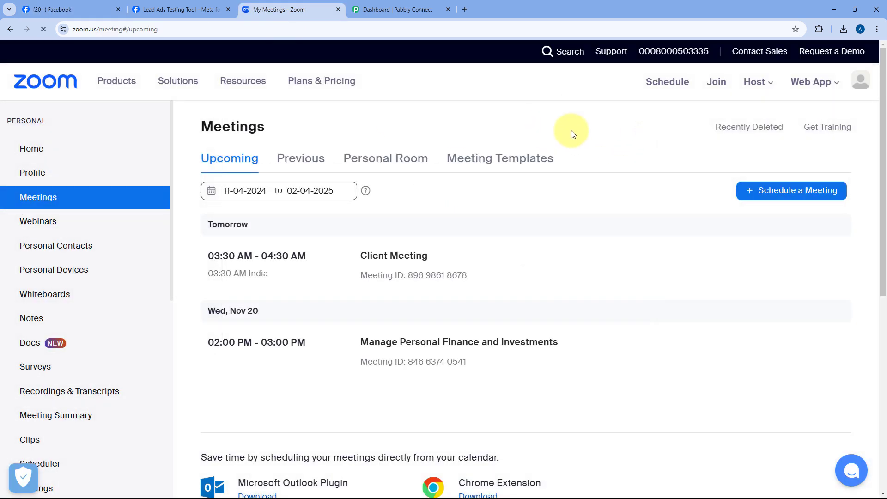
pyautogui.click(384, 9)
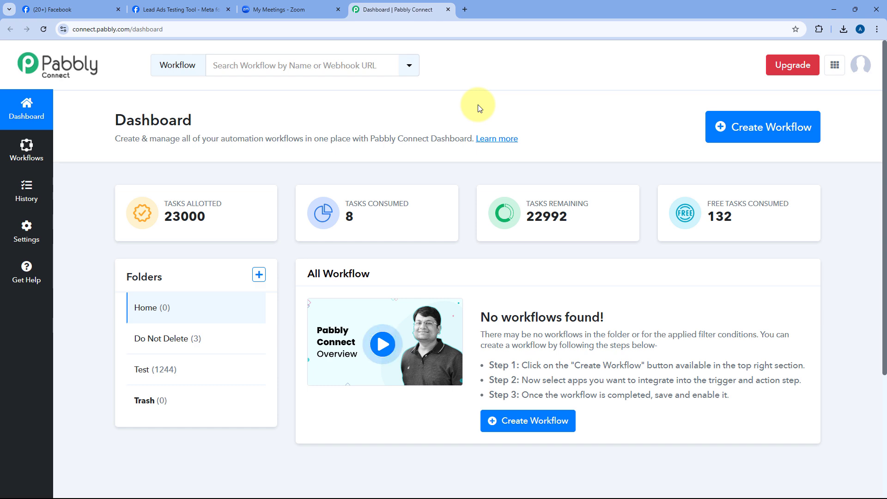
# Create a workflow named 'Facebook Lead Ads to Zoom', keeping Home as its folder.
pyautogui.click(721, 127)
pyautogui.write('Fac')
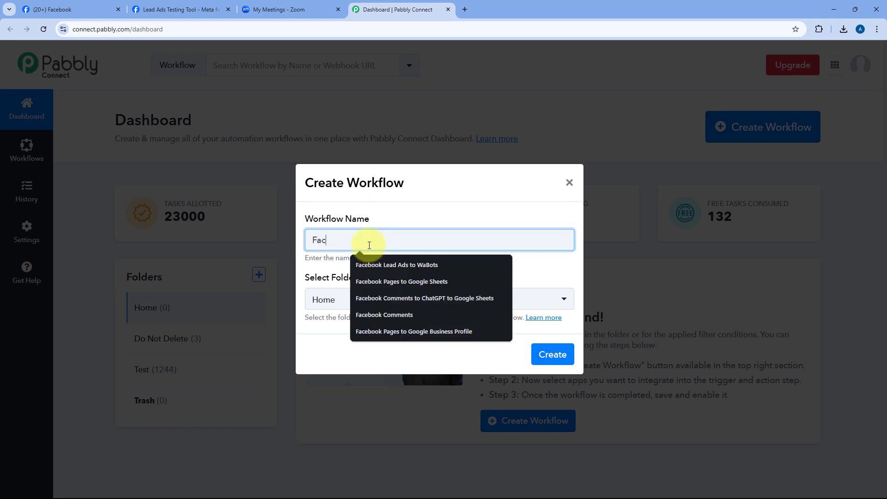
pyautogui.write('ebook L')
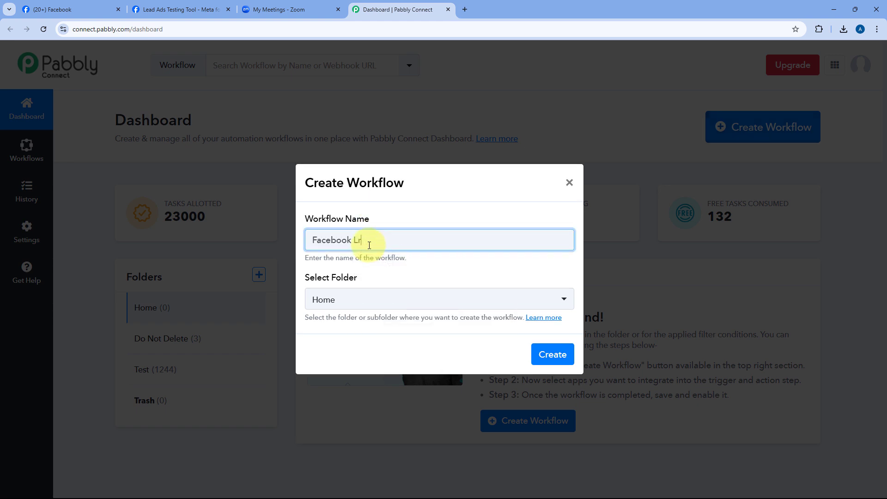
pyautogui.write('ead Ads to Zoom')
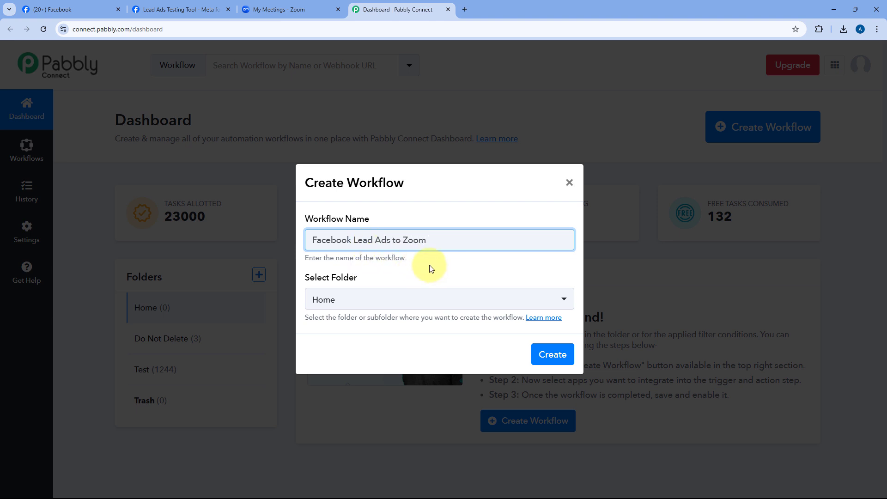
pyautogui.click(413, 298)
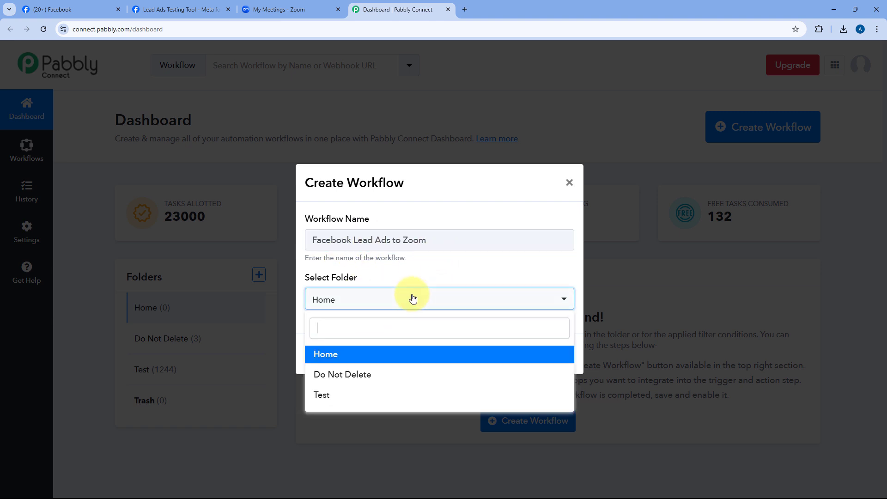
pyautogui.click(394, 357)
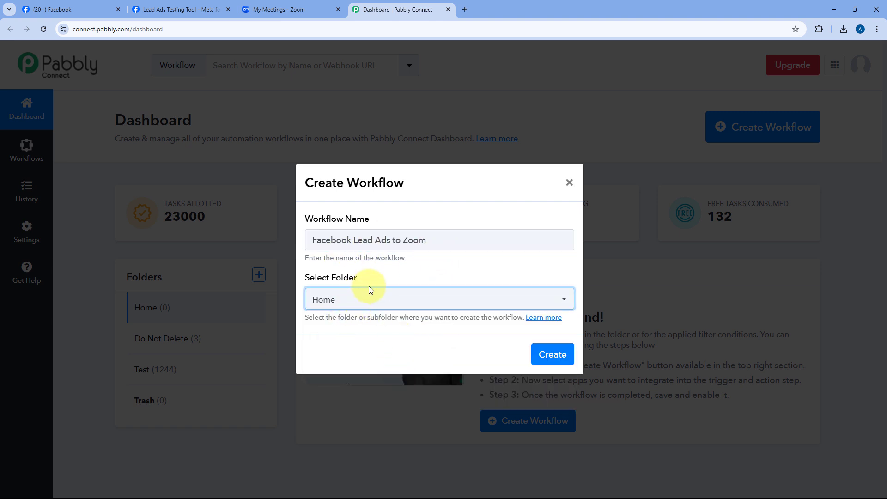
pyautogui.click(544, 353)
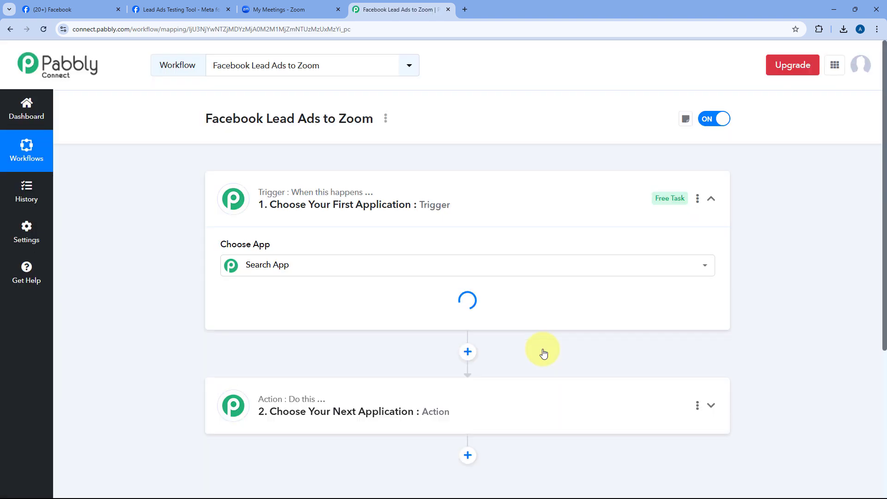
pyautogui.click(476, 204)
pyautogui.scroll(-1, 187, 214)
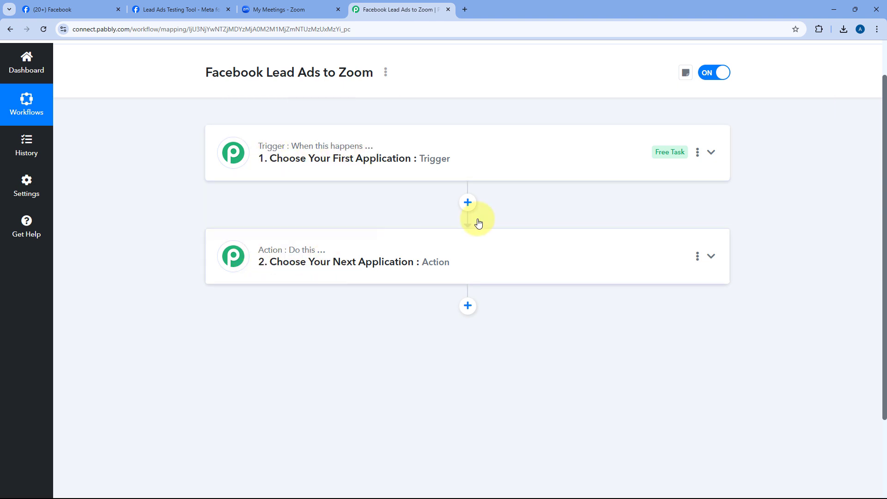
pyautogui.click(467, 154)
pyautogui.scroll(1, 137, 187)
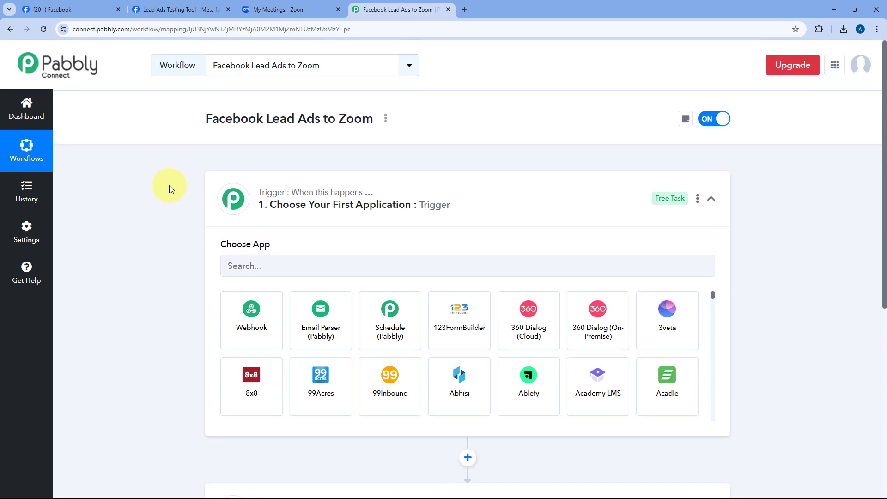
pyautogui.scroll(-2, 169, 187)
pyautogui.scroll(-1, 169, 189)
pyautogui.scroll(1, 163, 162)
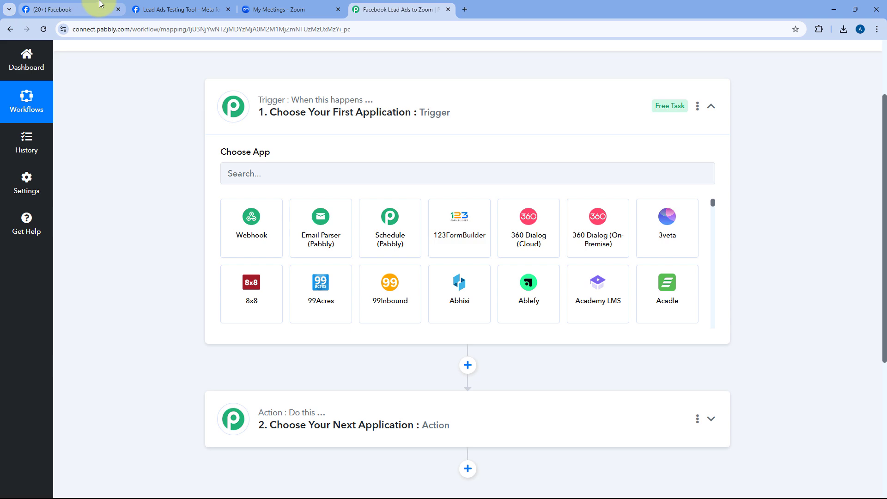
pyautogui.click(97, 9)
pyautogui.click(379, 10)
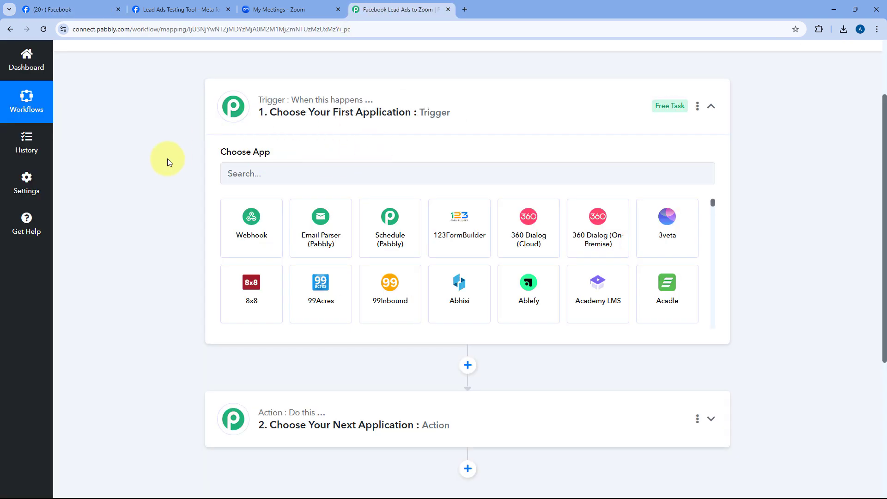
pyautogui.click(108, 9)
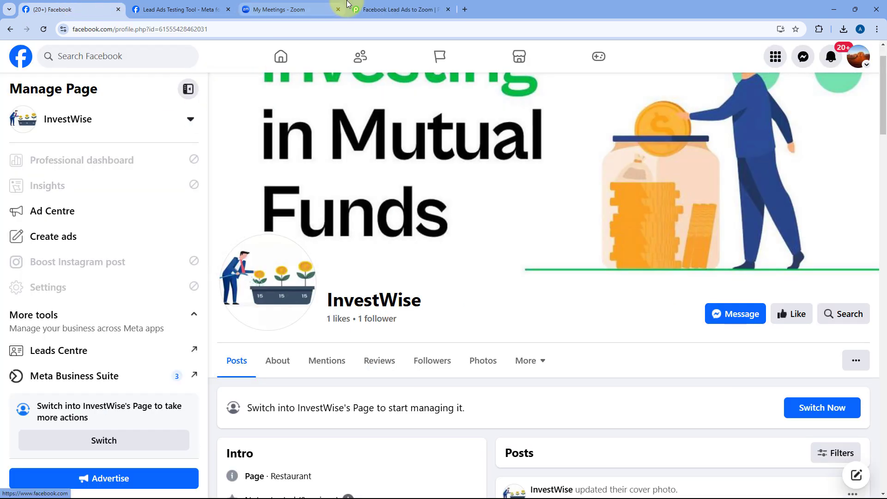
pyautogui.click(397, 9)
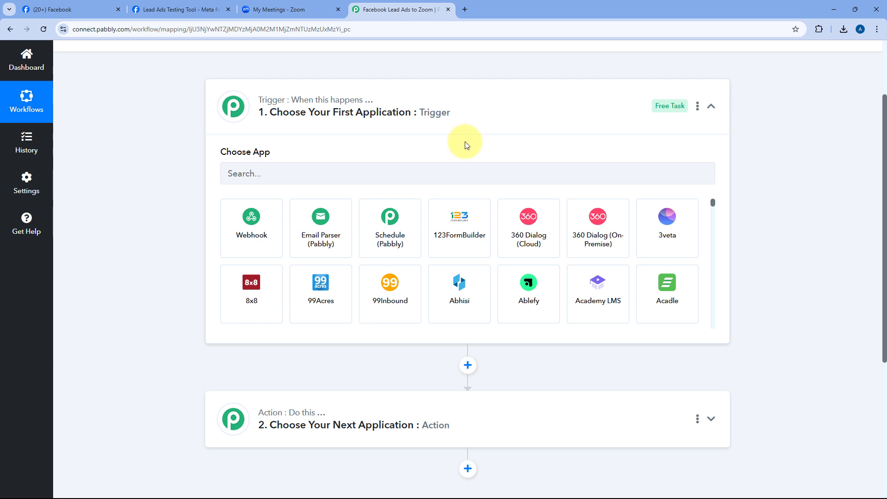
pyautogui.scroll(-2, 172, 165)
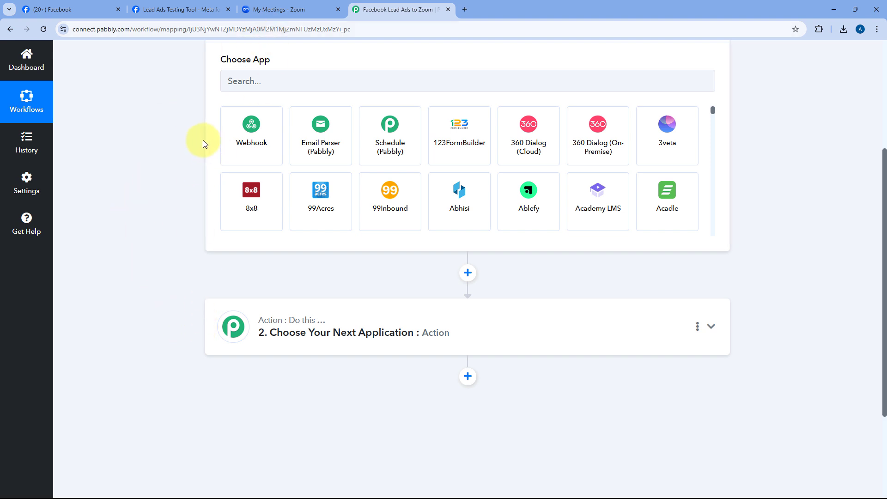
pyautogui.click(314, 9)
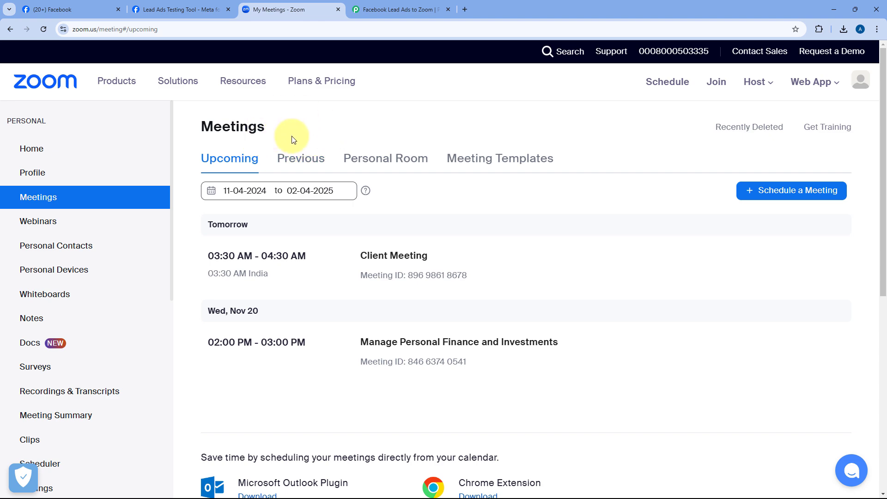
pyautogui.click(384, 3)
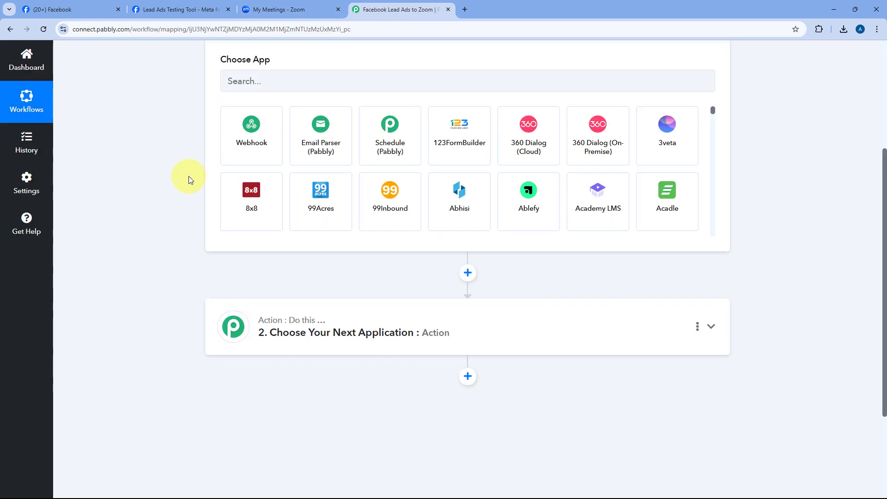
pyautogui.scroll(3, 175, 199)
pyautogui.scroll(-1, 185, 162)
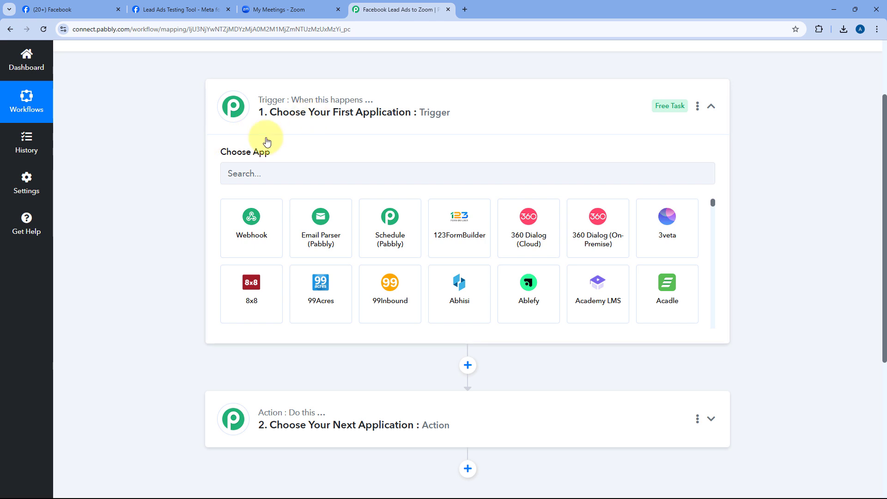
pyautogui.click(259, 176)
# Choose Facebook Lead Ads as the trigger app with the New Lead Instant (Beta) event.
pyautogui.write('Face')
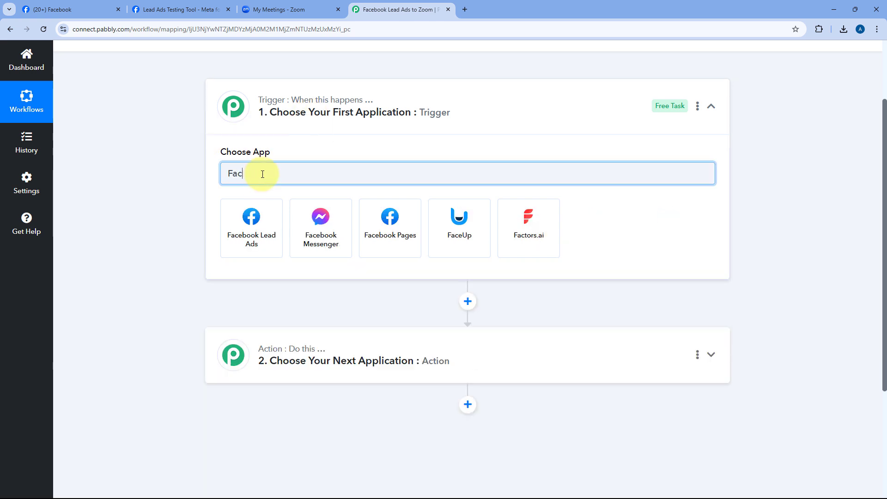
pyautogui.click(262, 215)
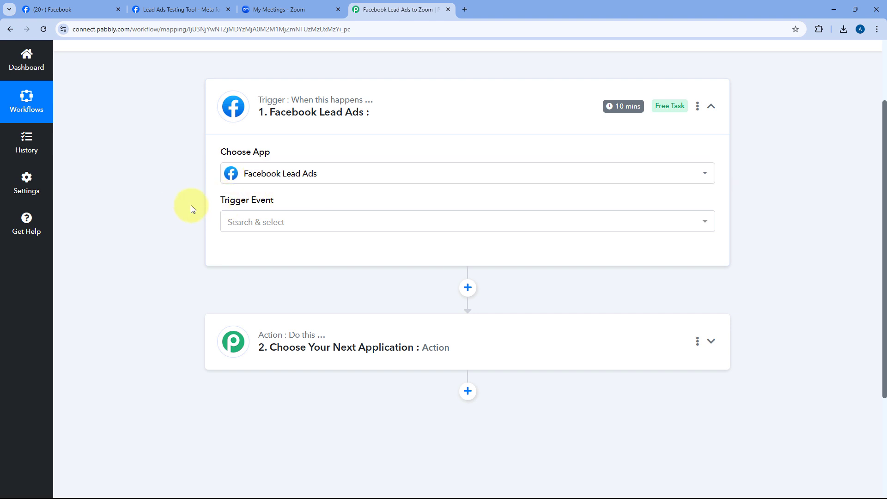
pyautogui.scroll(-2, 194, 208)
pyautogui.click(302, 136)
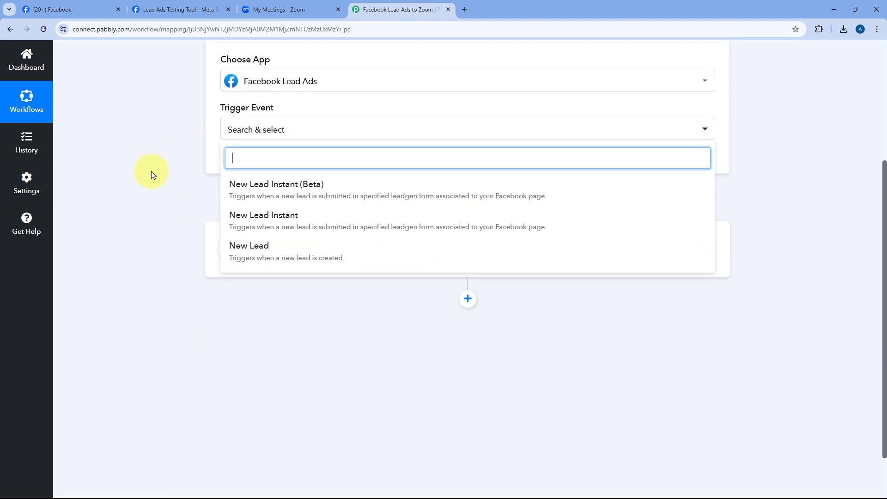
pyautogui.scroll(1, 173, 202)
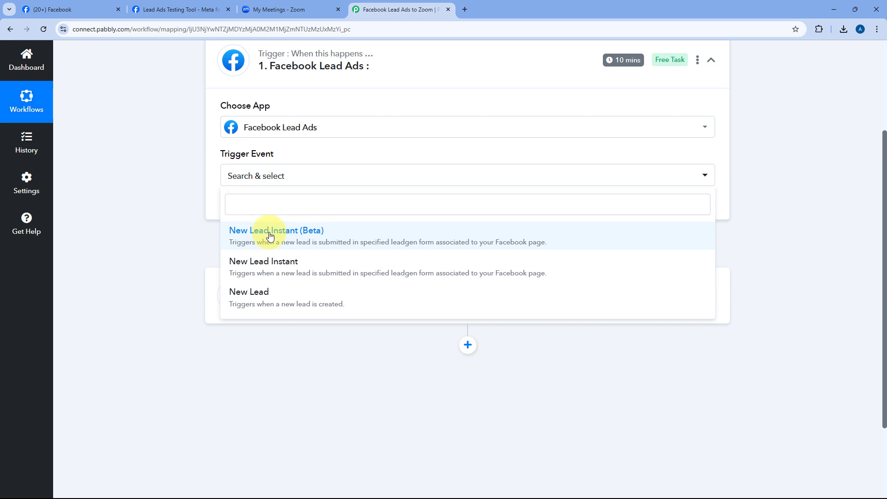
pyautogui.click(268, 234)
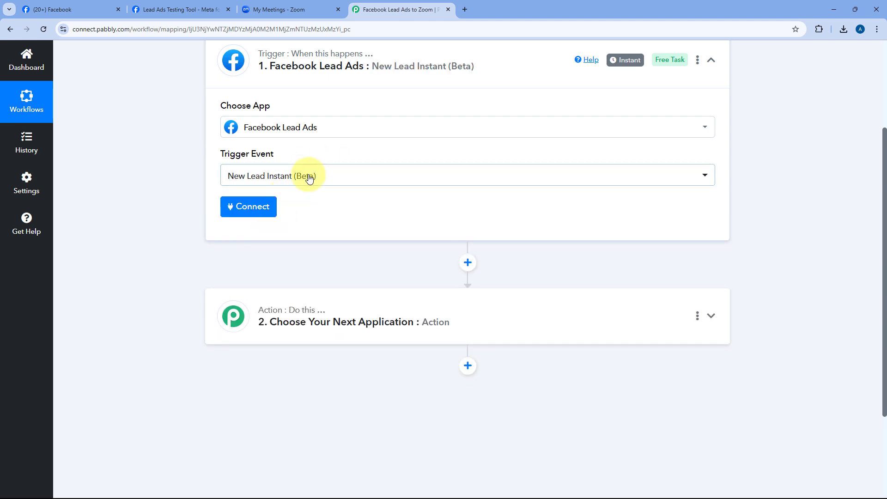
pyautogui.scroll(1, 304, 228)
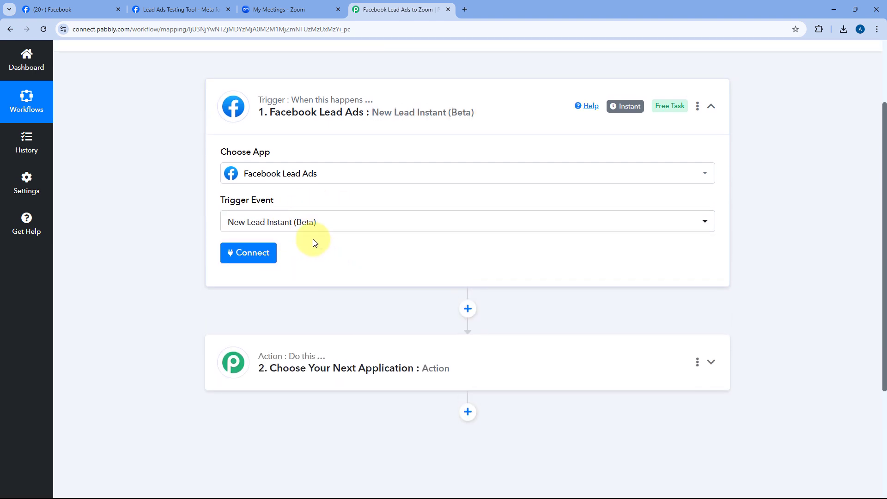
# Add a new Facebook Lead Ads connection and approve Pabbly Connect's access in Facebook's consent window.
pyautogui.click(248, 255)
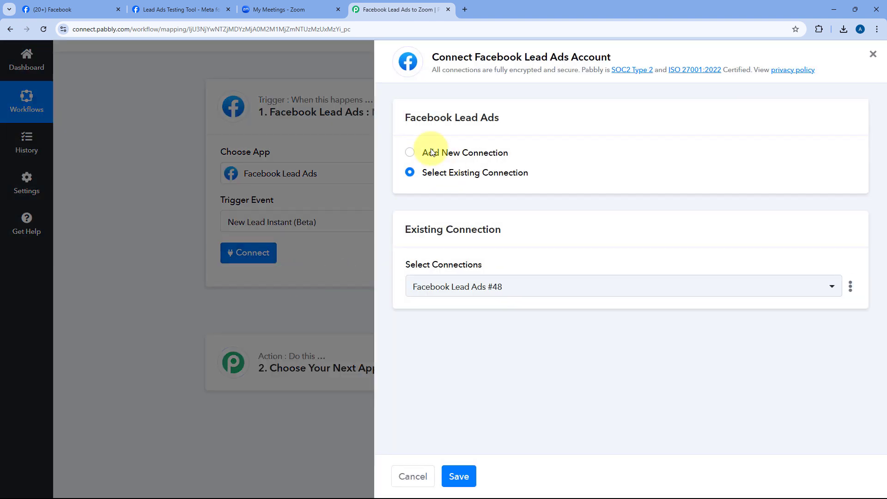
pyautogui.click(410, 153)
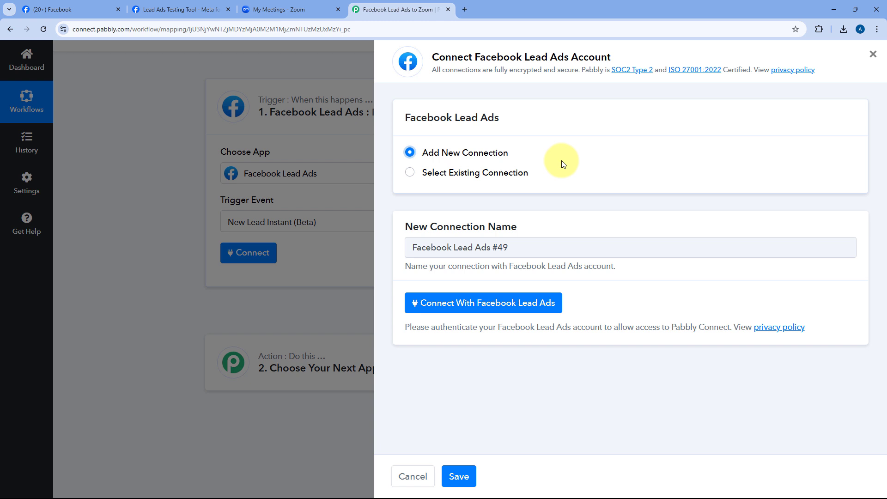
pyautogui.click(483, 305)
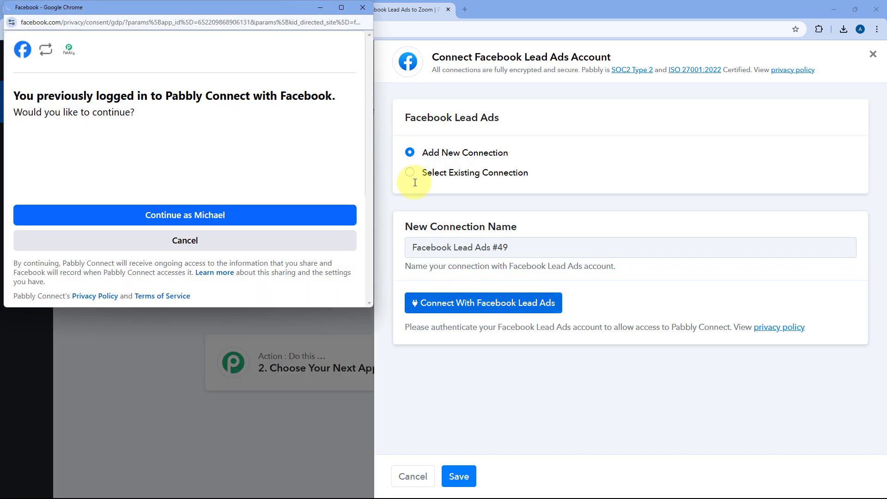
pyautogui.moveTo(162, 10); pyautogui.dragTo(163, 26)
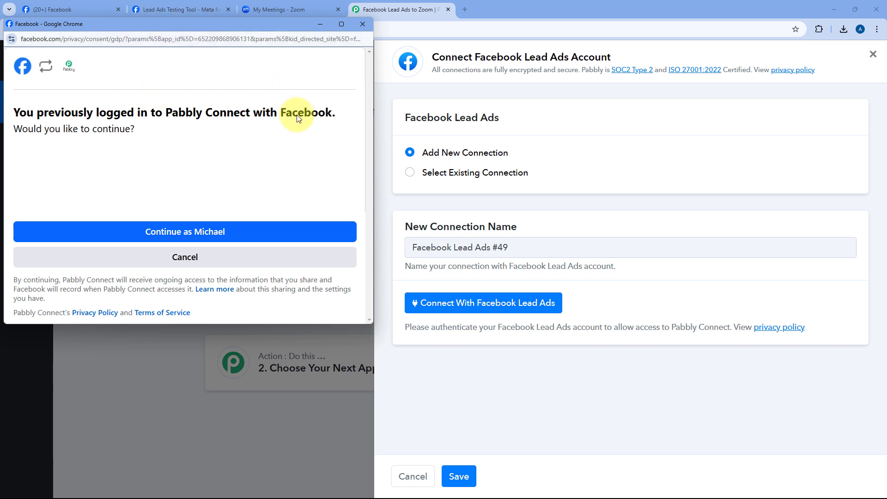
pyautogui.click(171, 232)
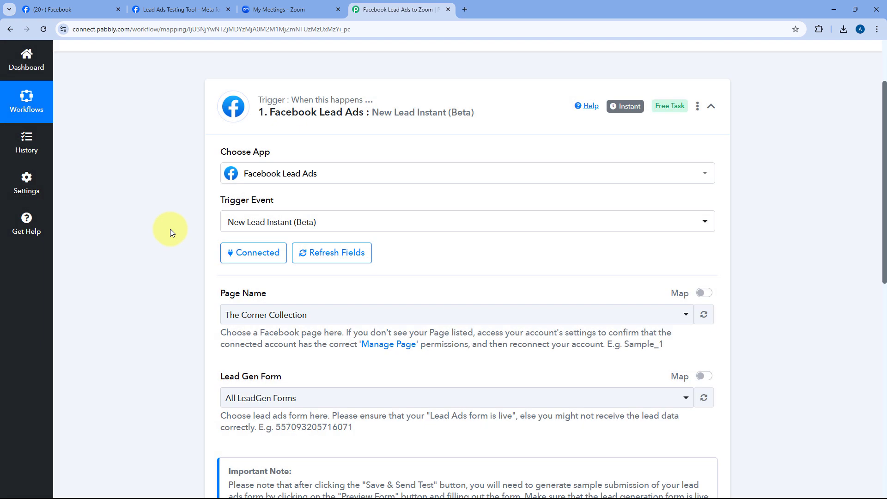
# Set the trigger's Page Name to InvestWise after searching 'Inv' in the page list.
pyautogui.scroll(-4, 179, 223)
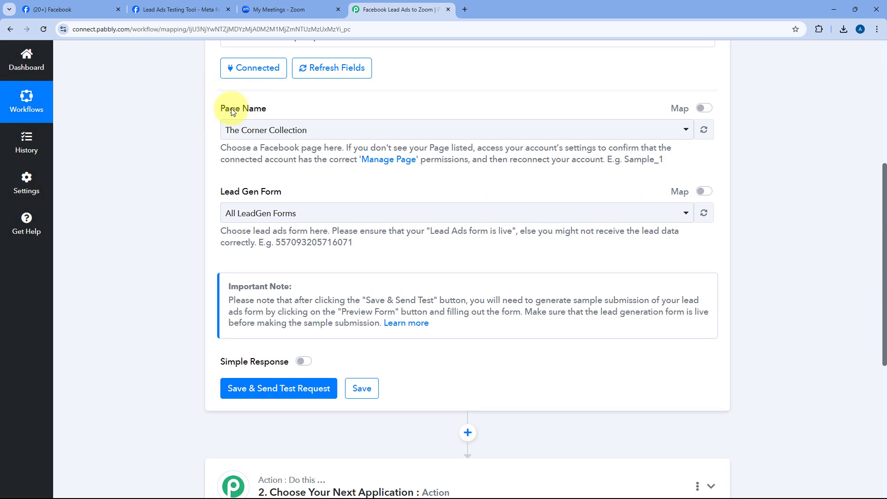
pyautogui.click(446, 135)
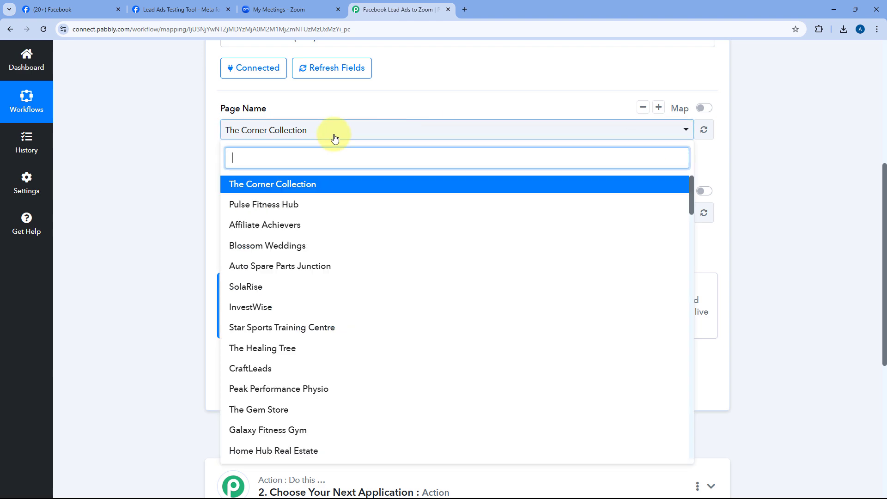
pyautogui.scroll(-8, 368, 194)
pyautogui.scroll(-18, 368, 197)
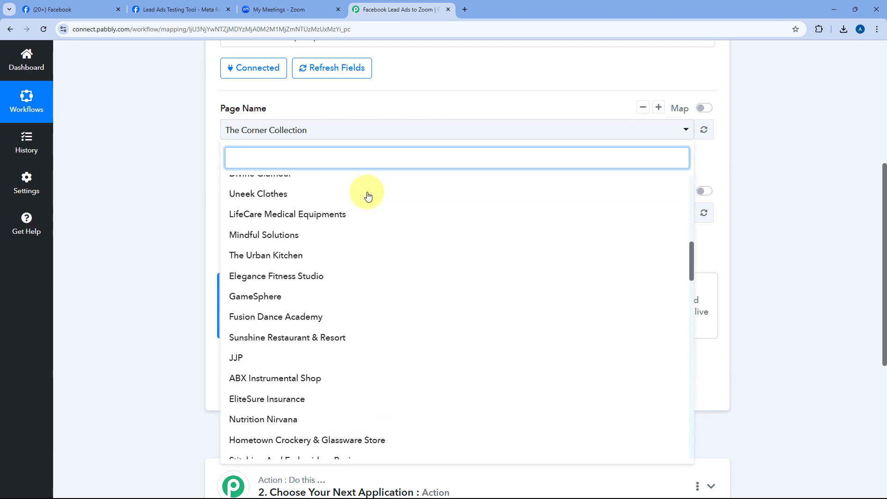
pyautogui.scroll(-2, 368, 198)
pyautogui.scroll(11, 366, 198)
pyautogui.scroll(2, 277, 203)
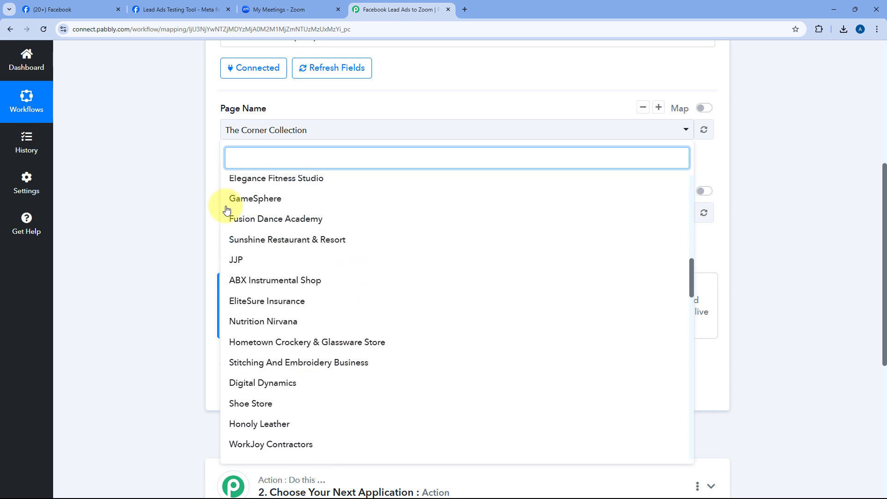
pyautogui.scroll(7, 287, 204)
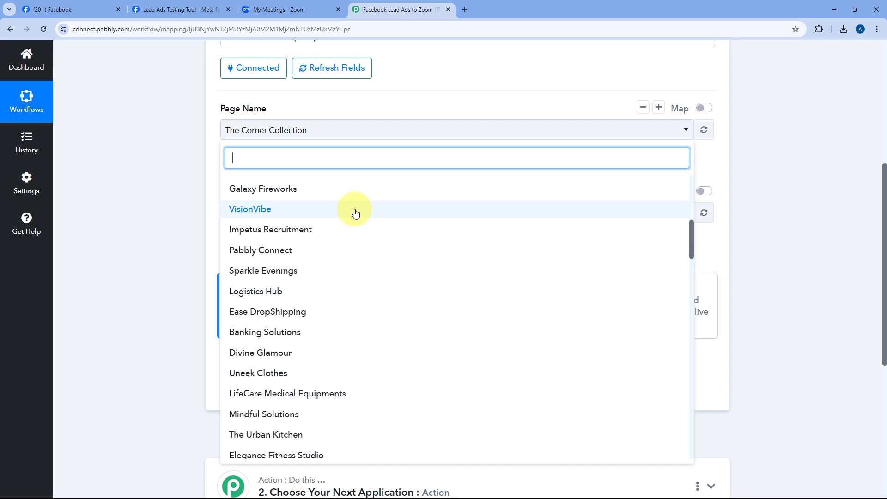
pyautogui.scroll(3, 355, 213)
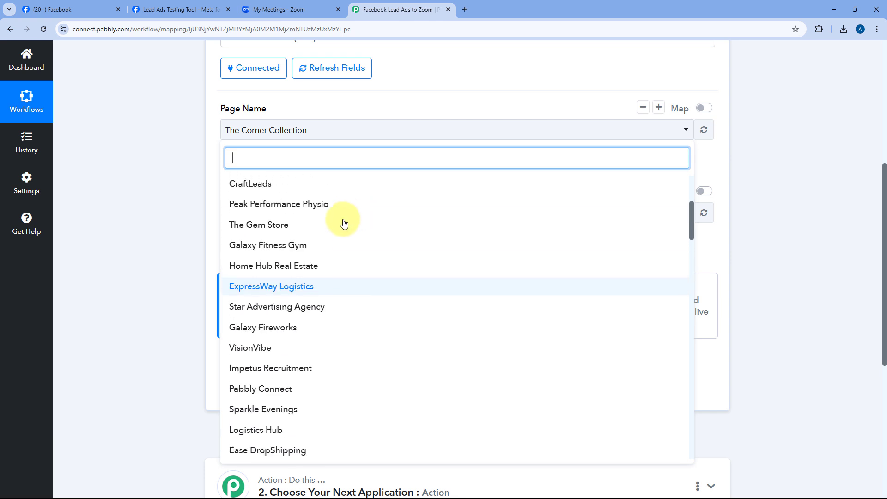
pyautogui.click(93, 9)
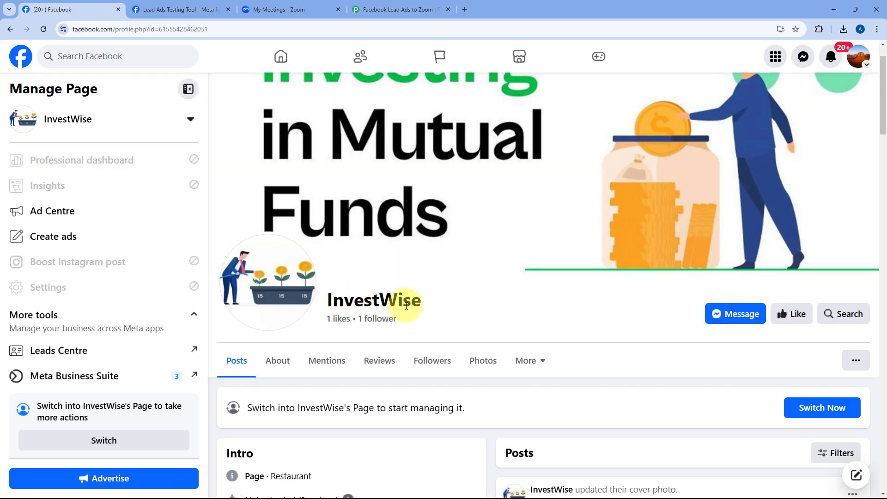
pyautogui.click(398, 10)
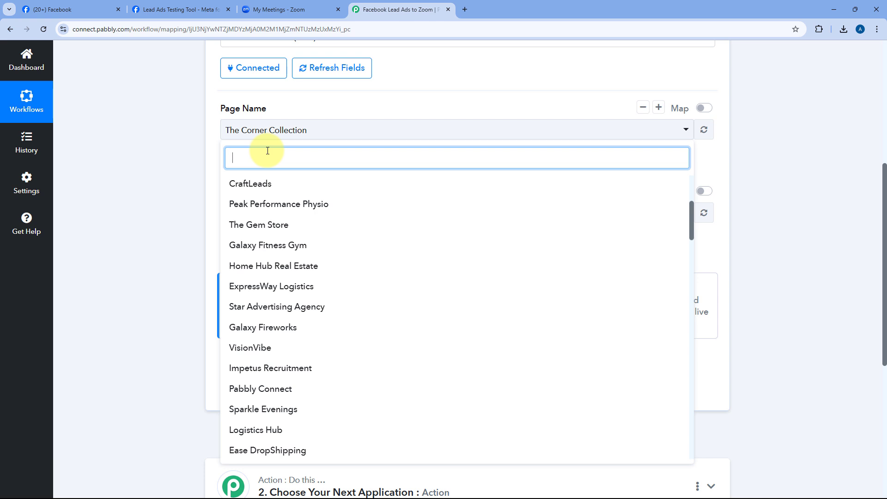
pyautogui.write('In')
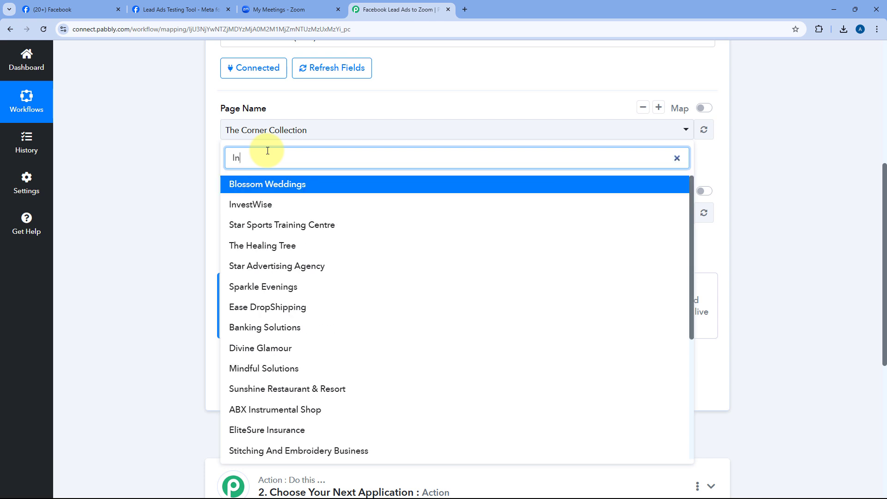
pyautogui.write('v')
pyautogui.click(278, 181)
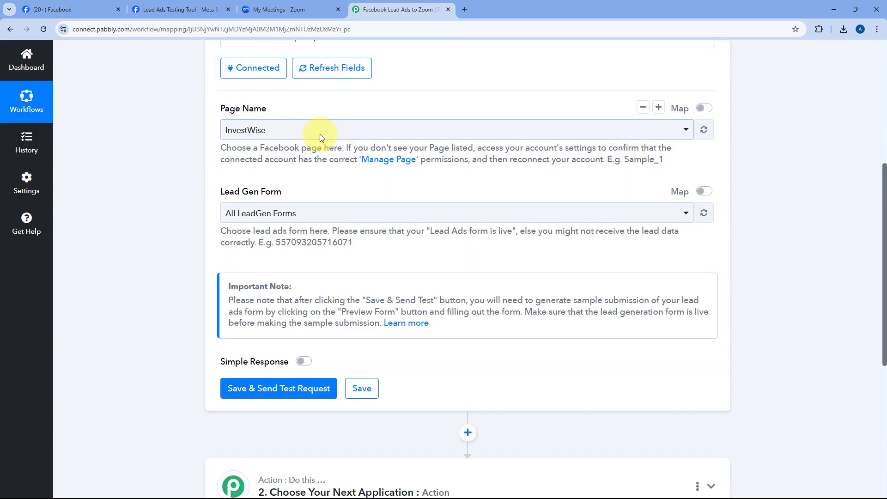
# Briefly try Lead Ads Form, then leave the lead form on All LeadGen Forms.
pyautogui.scroll(-1, 332, 184)
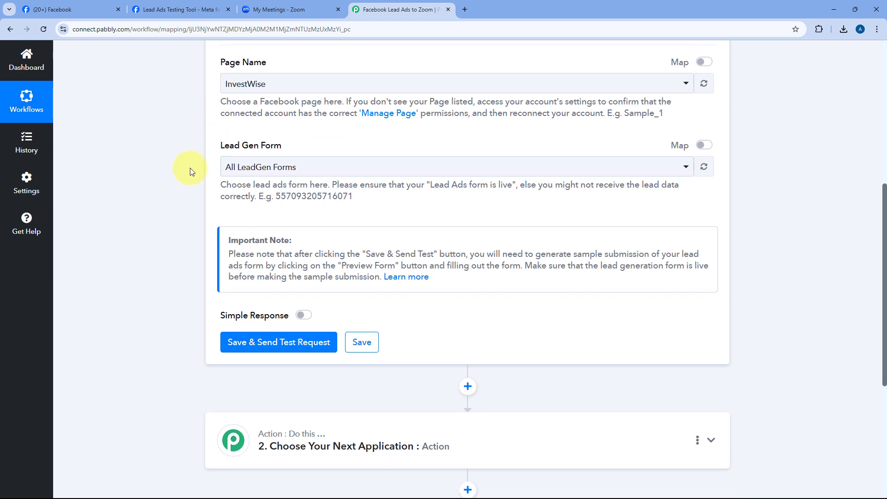
pyautogui.click(340, 165)
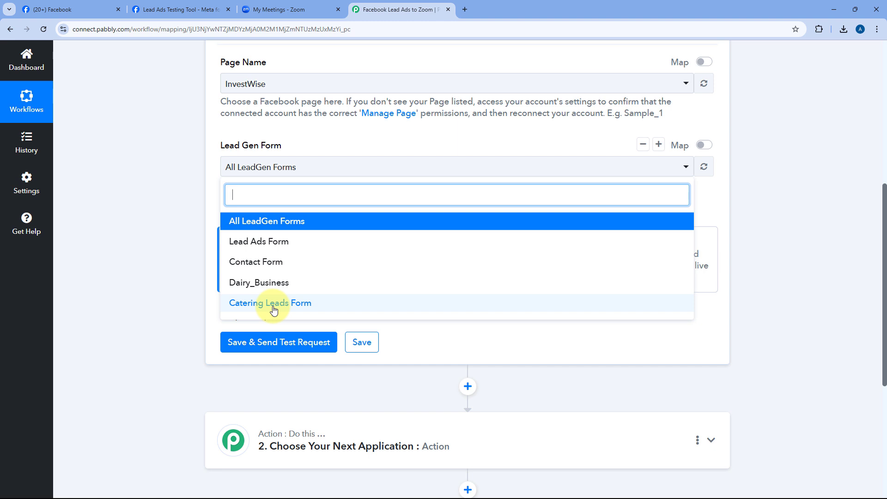
pyautogui.click(209, 192)
pyautogui.scroll(1, 211, 195)
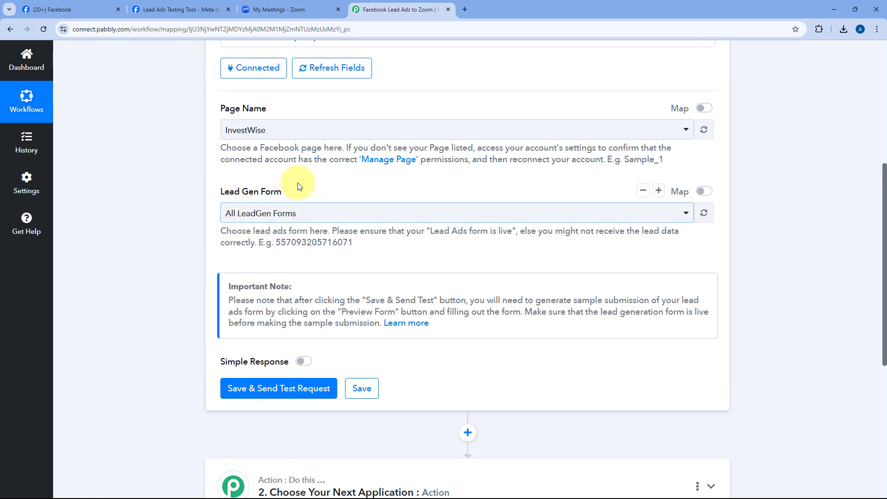
pyautogui.click(329, 216)
pyautogui.click(305, 284)
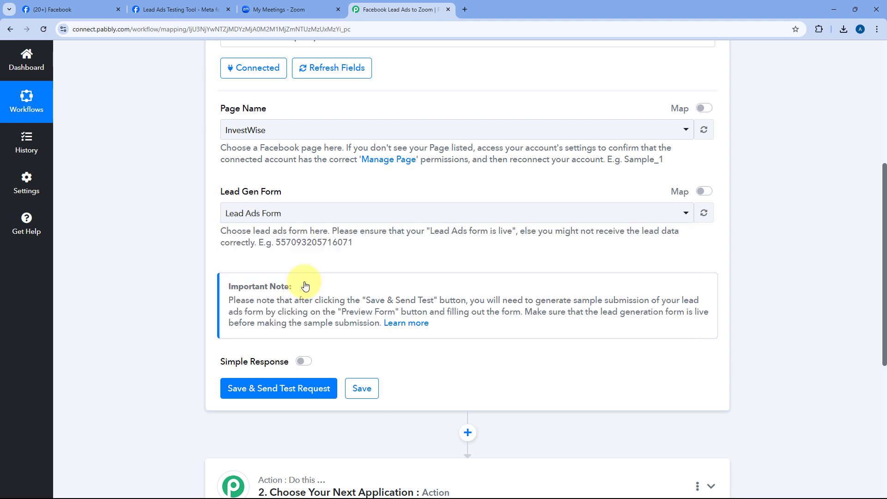
pyautogui.click(300, 214)
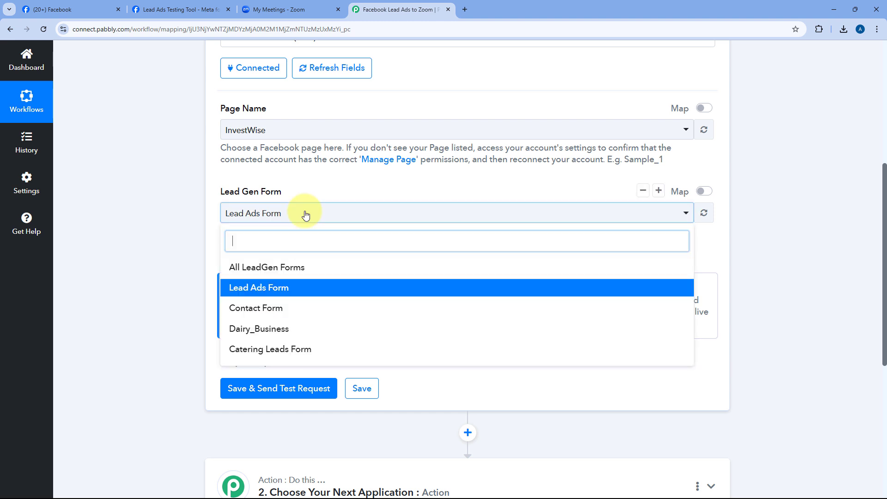
pyautogui.click(265, 267)
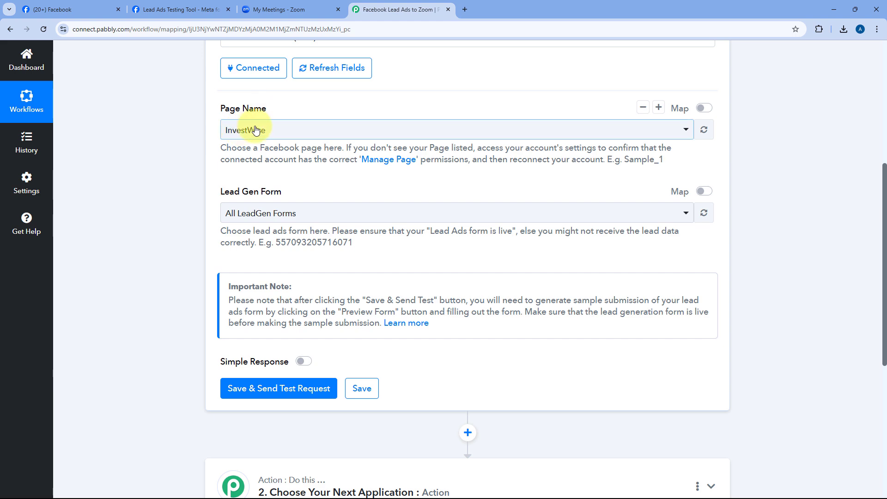
pyautogui.scroll(-3, 281, 139)
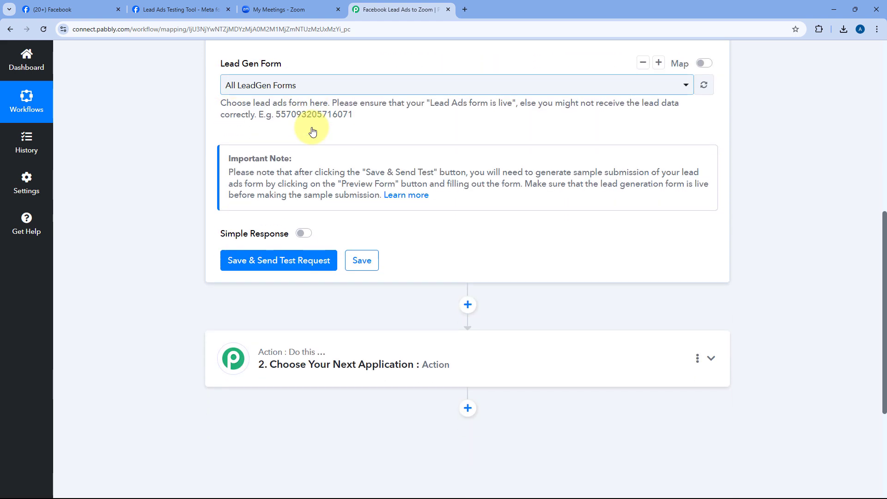
# Save the trigger so it waits for a webhook test lead, then go to Meta's Lead Ads Testing Tool.
pyautogui.click(280, 257)
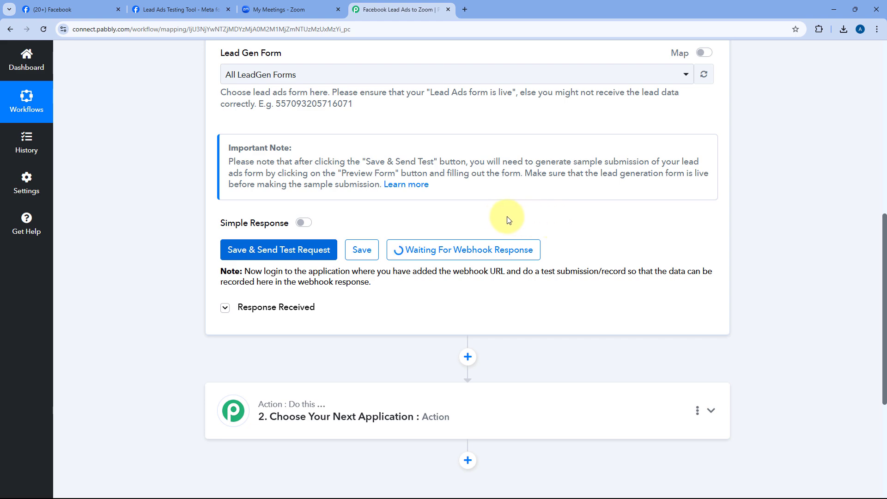
pyautogui.scroll(3, 506, 218)
pyautogui.scroll(1, 426, 217)
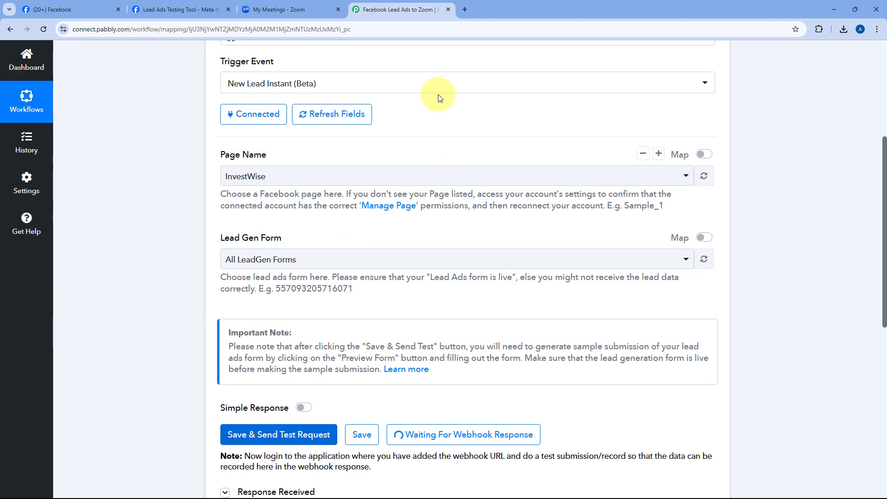
pyautogui.click(189, 8)
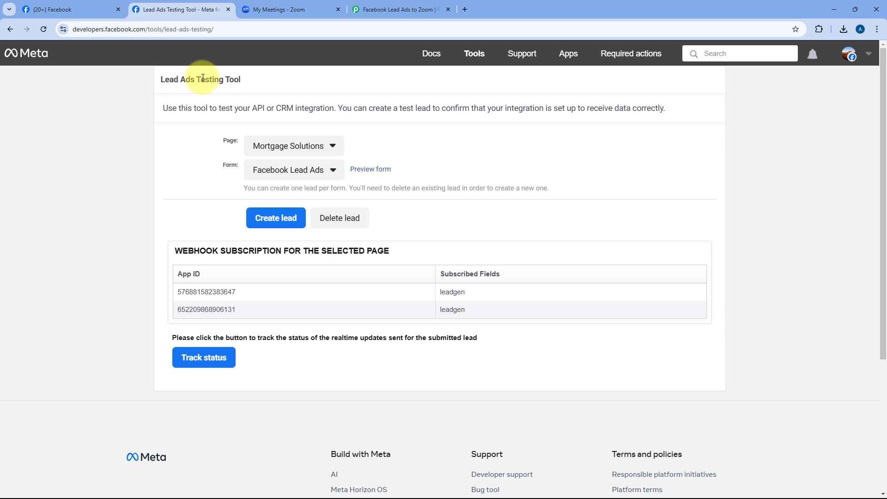
# Select InvestWise as the page in the Lead Ads Testing Tool.
pyautogui.moveTo(258, 83); pyautogui.dragTo(145, 85)
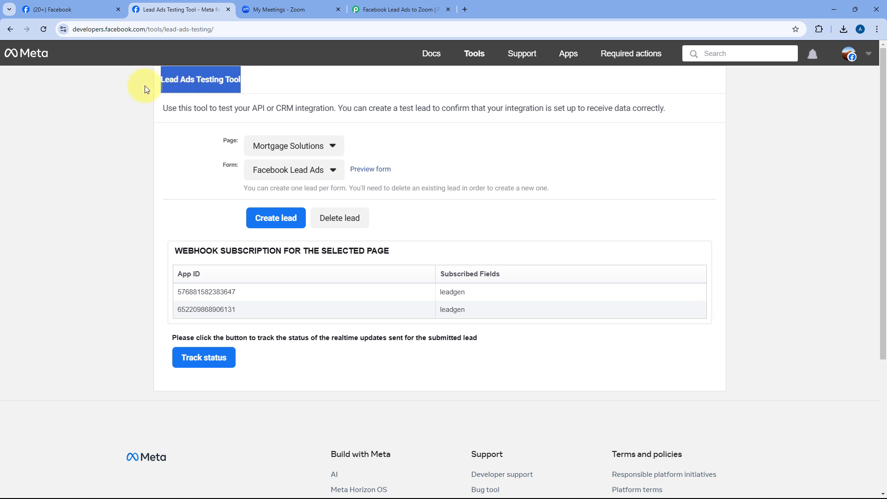
pyautogui.click(145, 85)
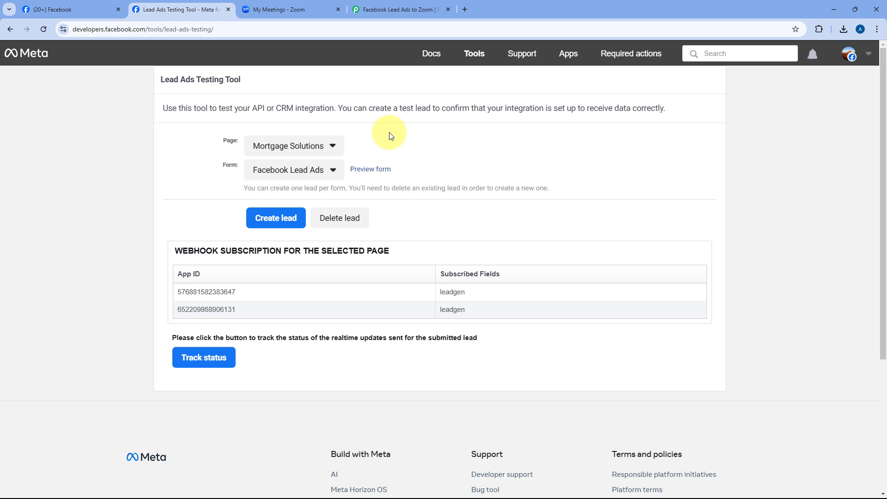
pyautogui.click(327, 151)
pyautogui.scroll(-15, 327, 204)
pyautogui.scroll(-13, 336, 210)
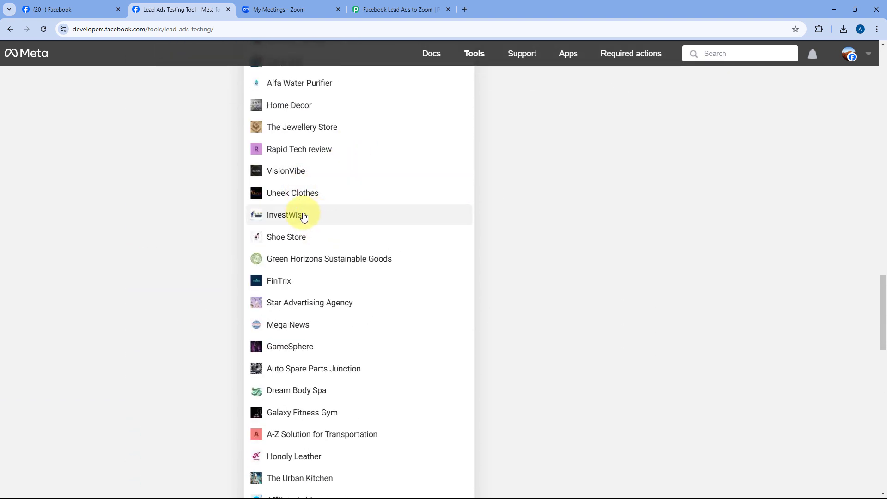
pyautogui.click(276, 218)
pyautogui.scroll(2, 234, 208)
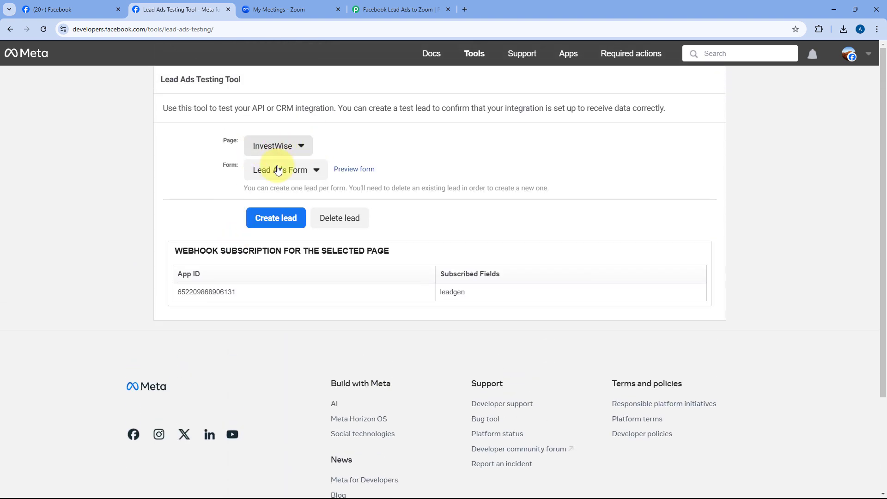
# After cross-checking the page set in Pabbly, pick Lead Ads Form and open its preview.
pyautogui.click(405, 7)
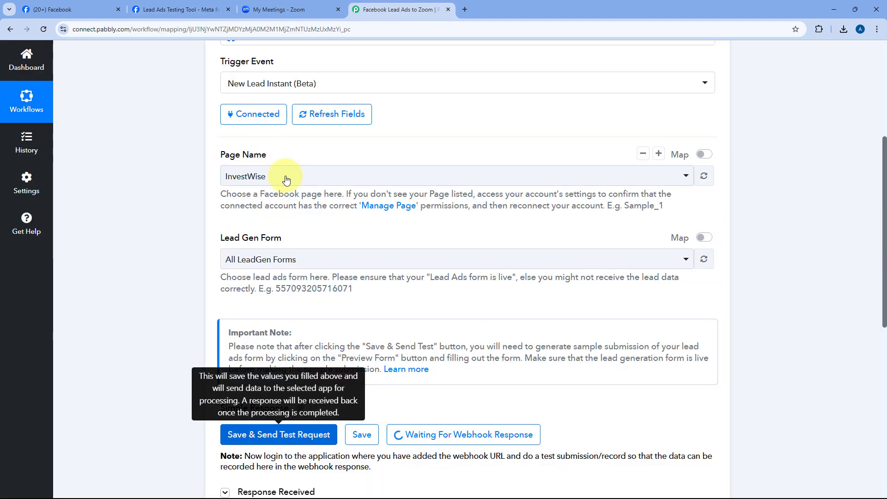
pyautogui.click(209, 7)
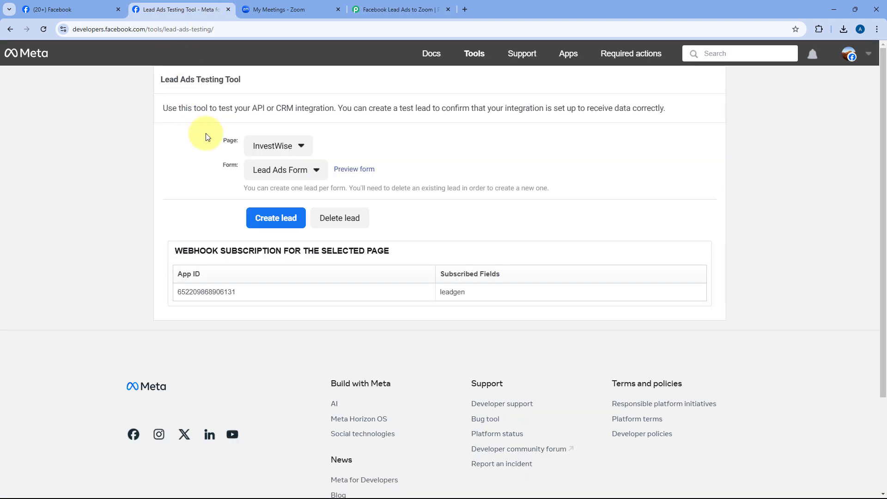
pyautogui.click(283, 171)
pyautogui.click(277, 193)
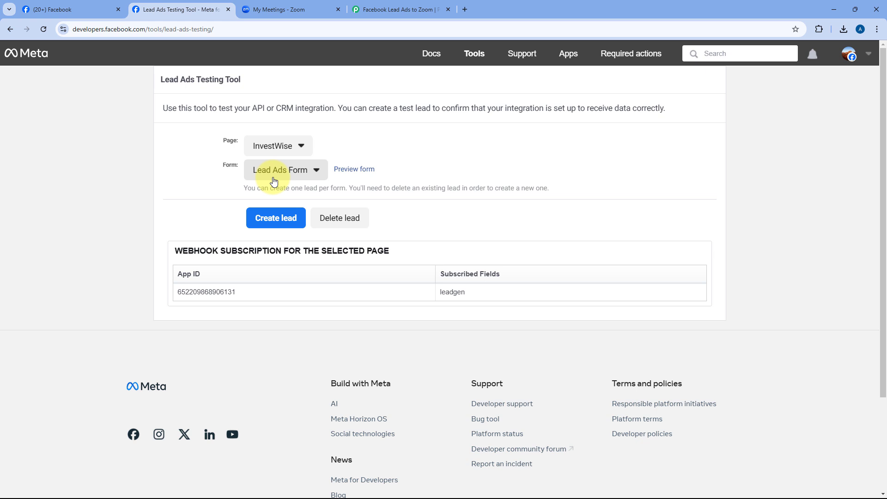
pyautogui.click(353, 171)
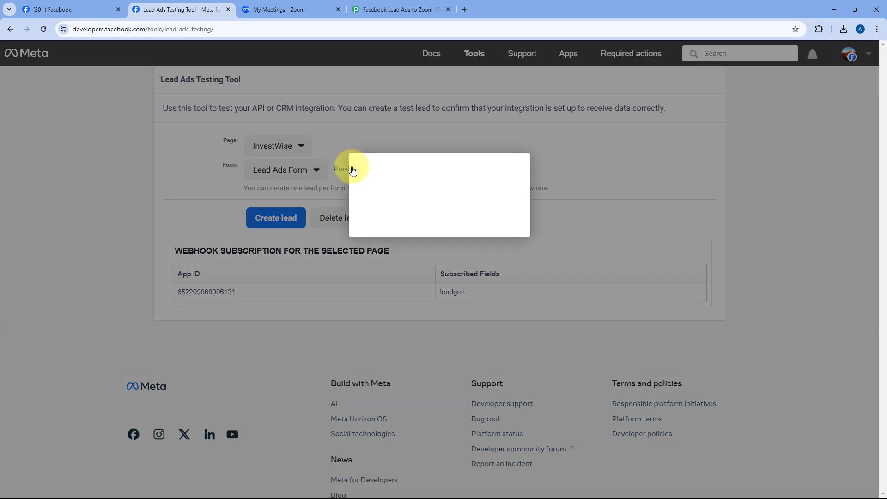
# Fill in the test lead: first name Demo, last name Test, an email, a phone number, company Google.
pyautogui.scroll(-1, 367, 172)
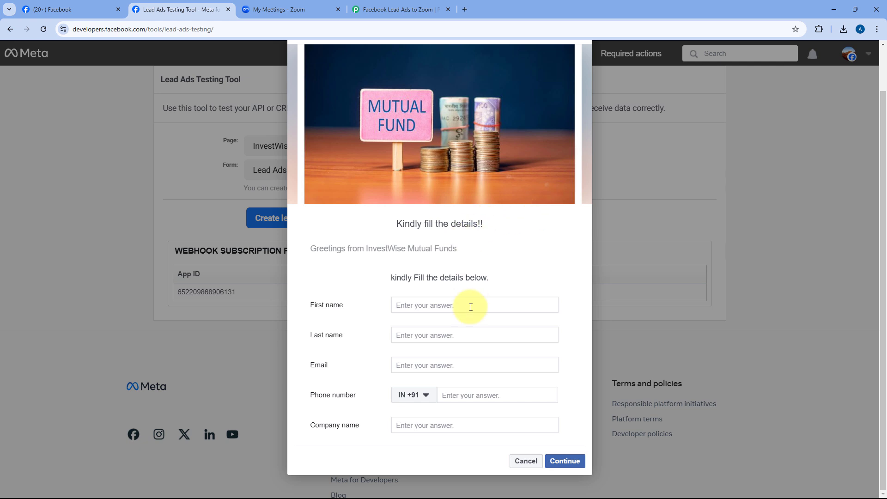
pyautogui.click(449, 304)
pyautogui.write('Demo')
pyautogui.press('Tab')
pyautogui.write('Te')
pyautogui.press('Tab')
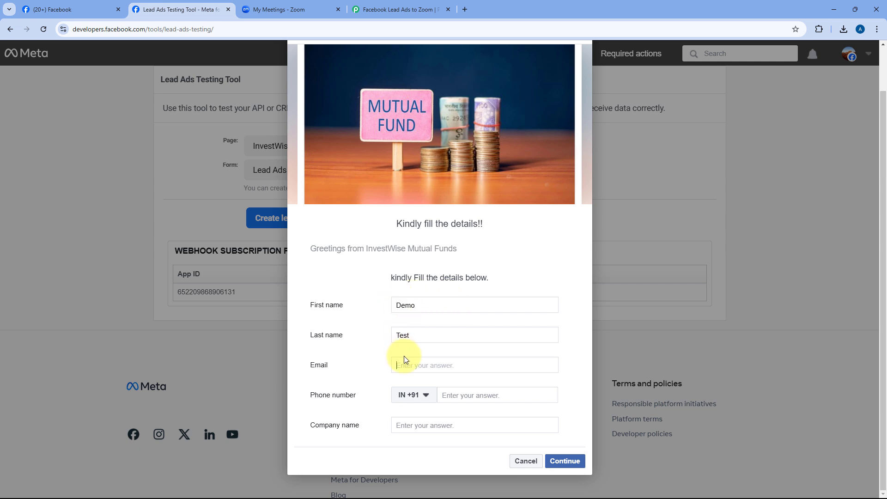
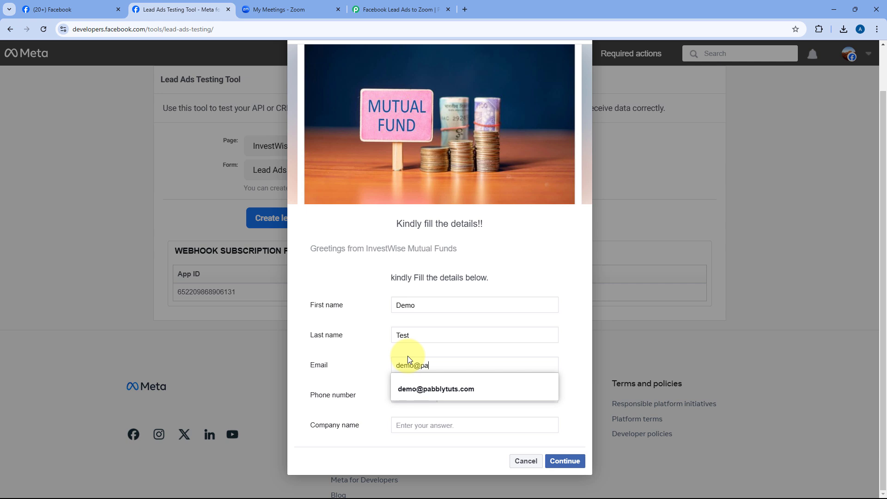
pyautogui.press('Tab')
pyautogui.press('Tab')
pyautogui.write('1234 56')
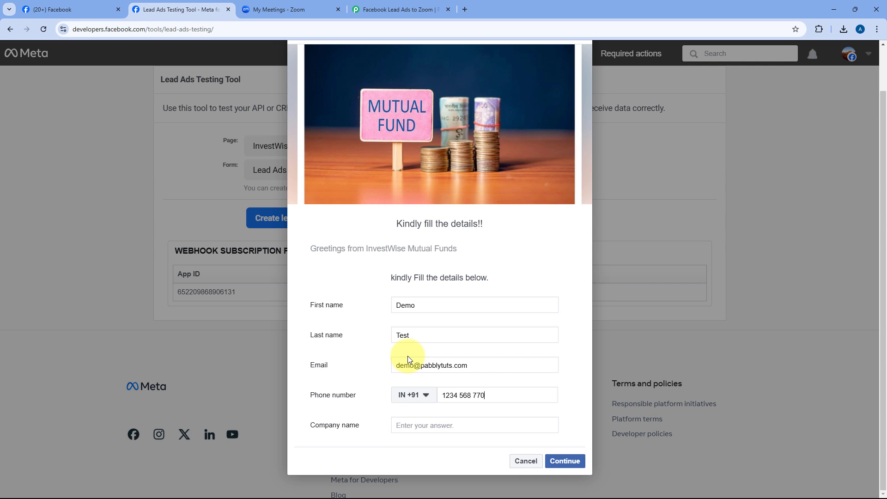
pyautogui.click(429, 427)
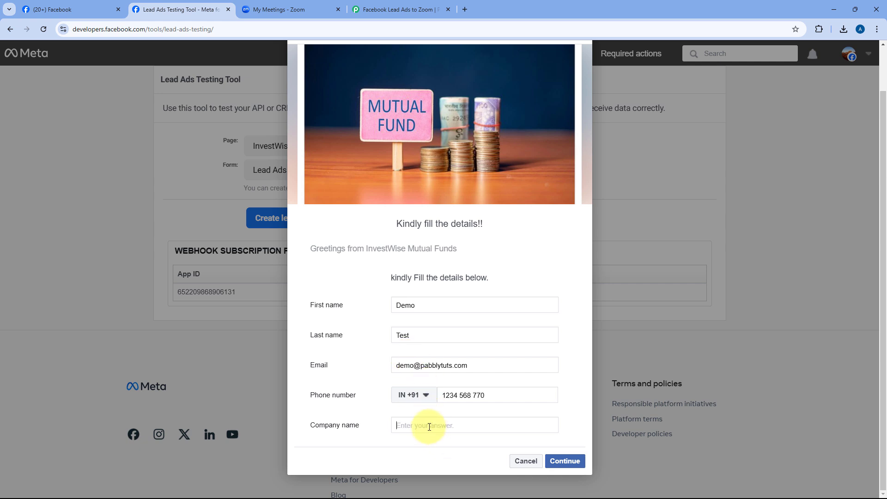
pyautogui.write('Google')
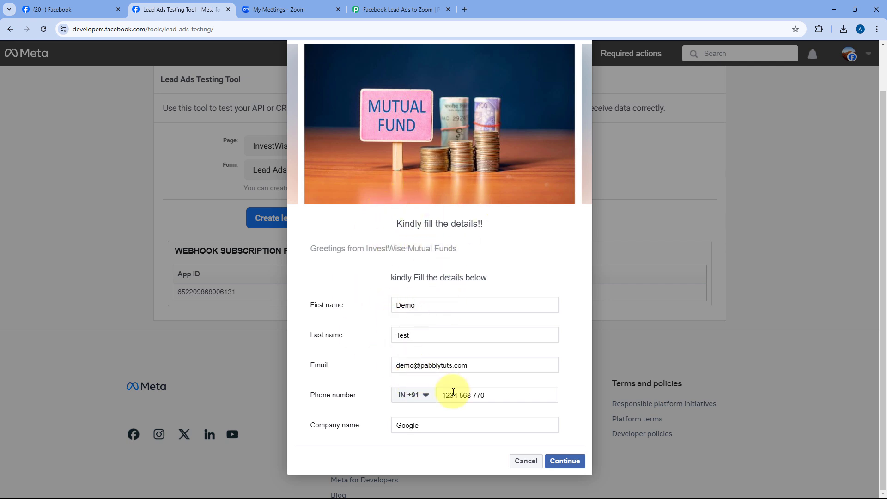
# Continue and submit the test lead, then close the confirmation dialog.
pyautogui.click(565, 460)
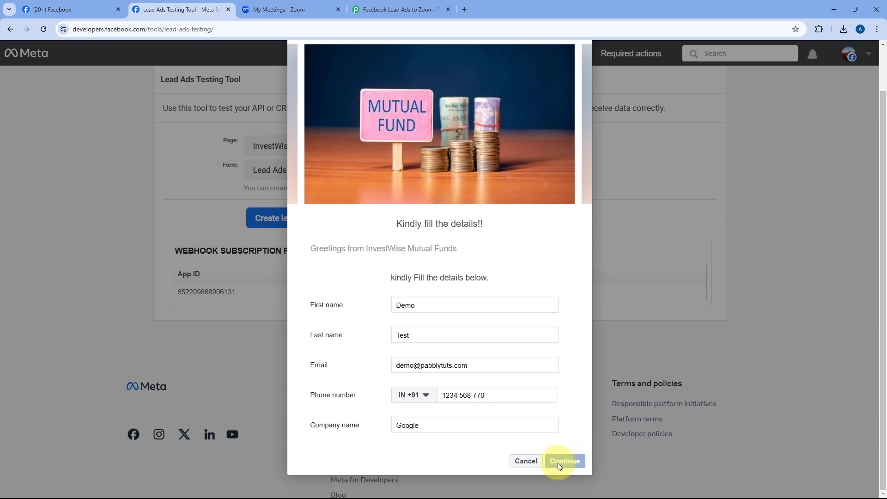
pyautogui.click(569, 345)
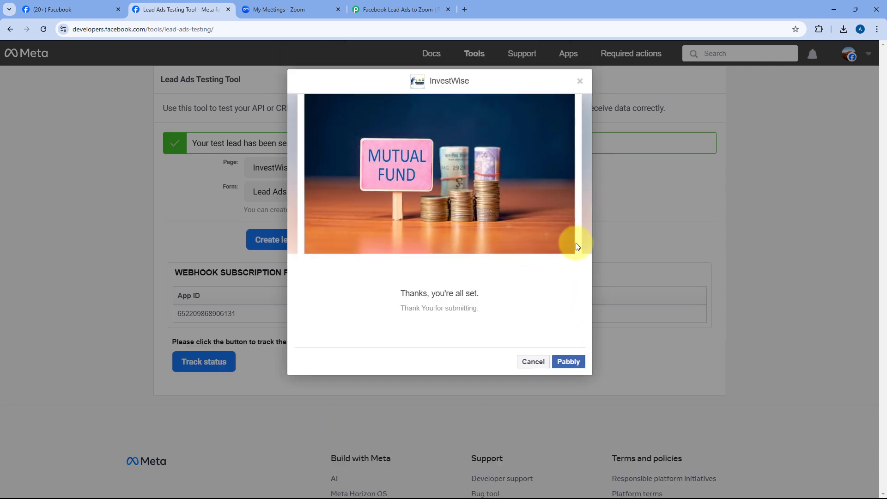
pyautogui.click(580, 82)
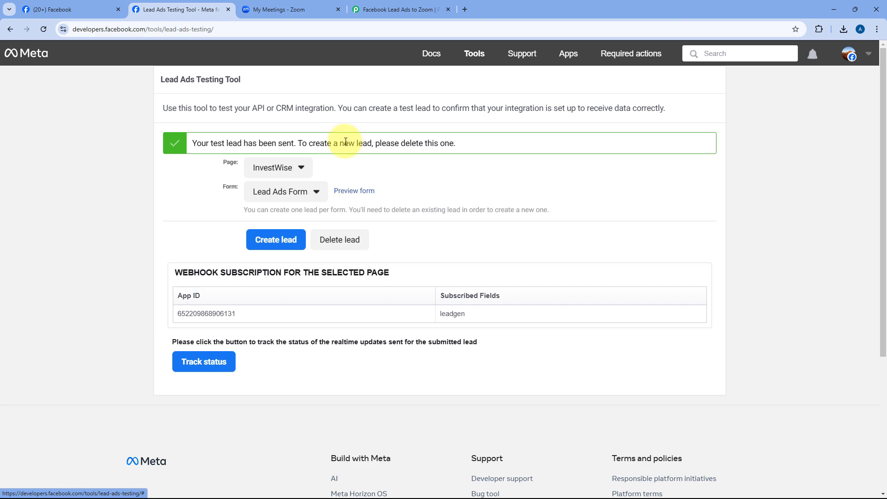
# Back in Pabbly, review the captured lead values: Demo, Test, email, phone number and Google.
pyautogui.click(425, 3)
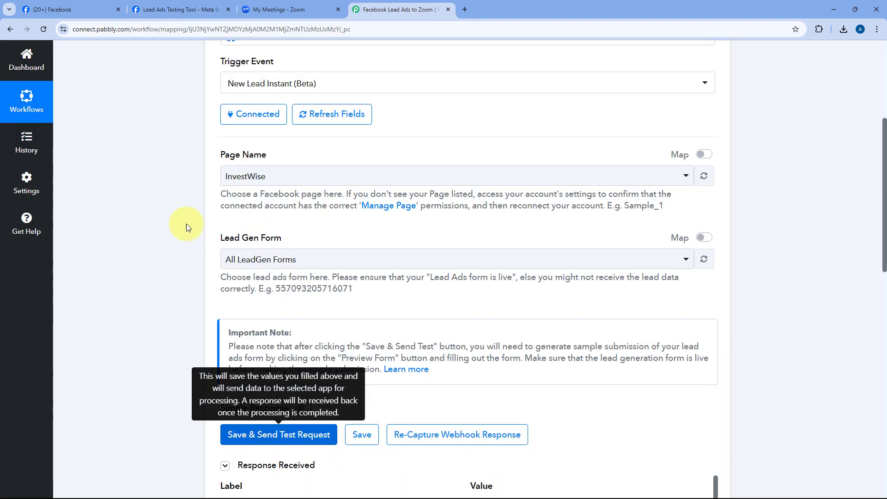
pyautogui.scroll(-1, 171, 221)
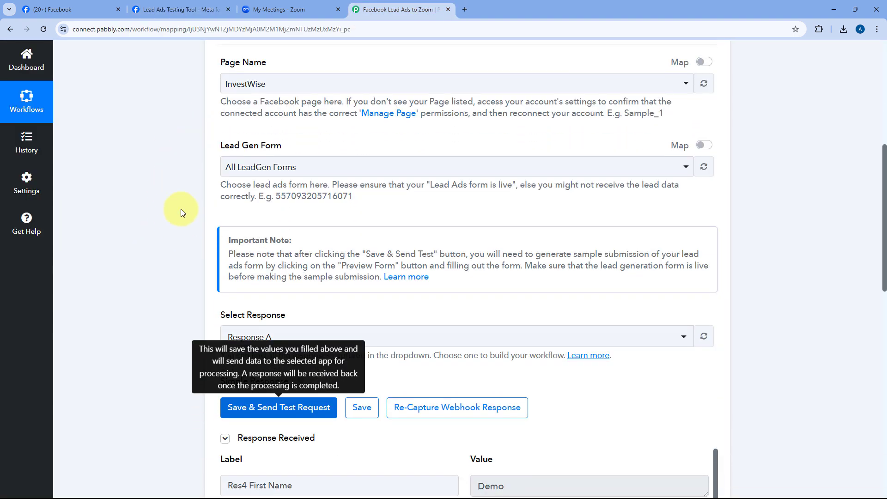
pyautogui.scroll(-5, 183, 209)
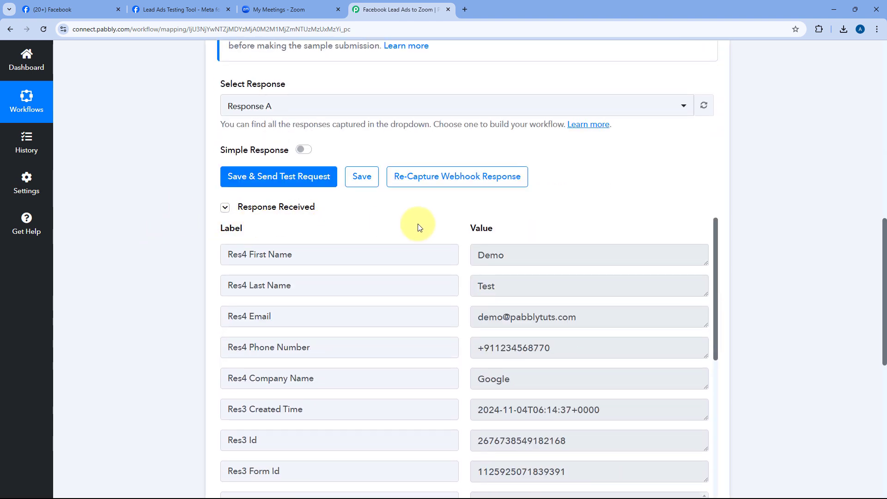
pyautogui.scroll(-5, 418, 226)
pyautogui.scroll(3, 455, 191)
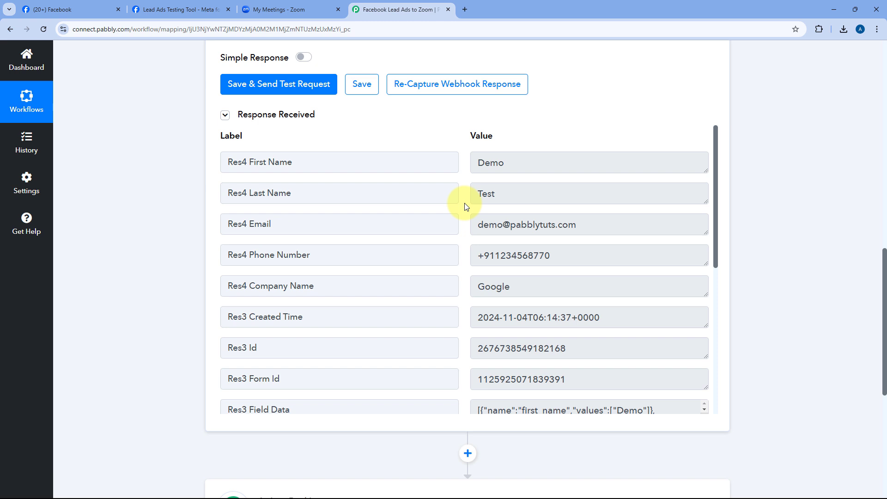
pyautogui.moveTo(523, 161); pyautogui.dragTo(462, 162)
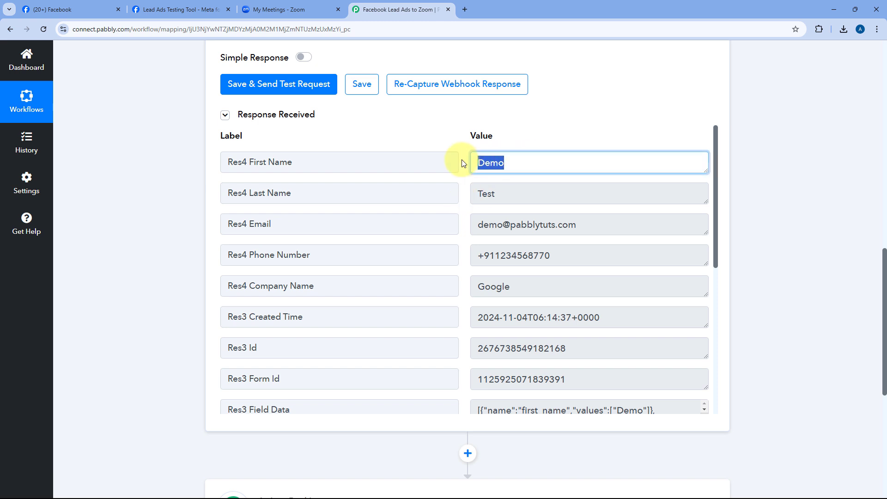
pyautogui.moveTo(510, 198); pyautogui.dragTo(461, 192)
pyautogui.moveTo(596, 224); pyautogui.dragTo(449, 221)
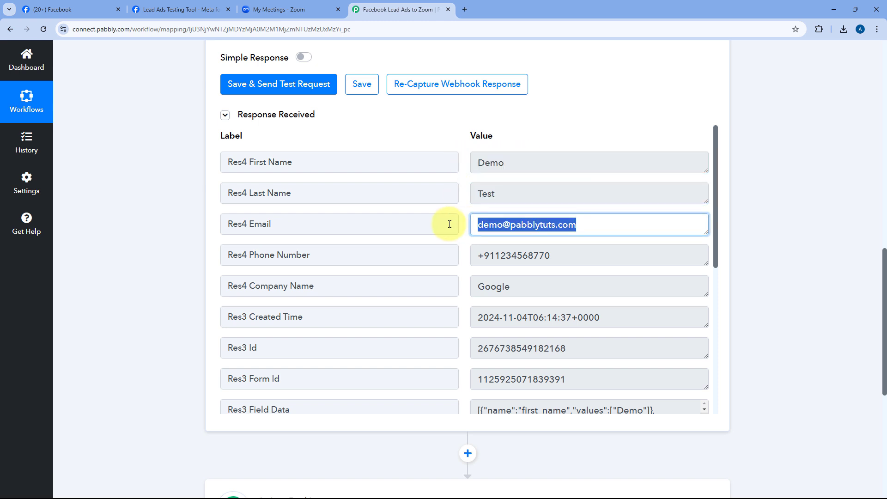
pyautogui.moveTo(566, 255); pyautogui.dragTo(470, 260)
pyautogui.moveTo(519, 279); pyautogui.dragTo(464, 281)
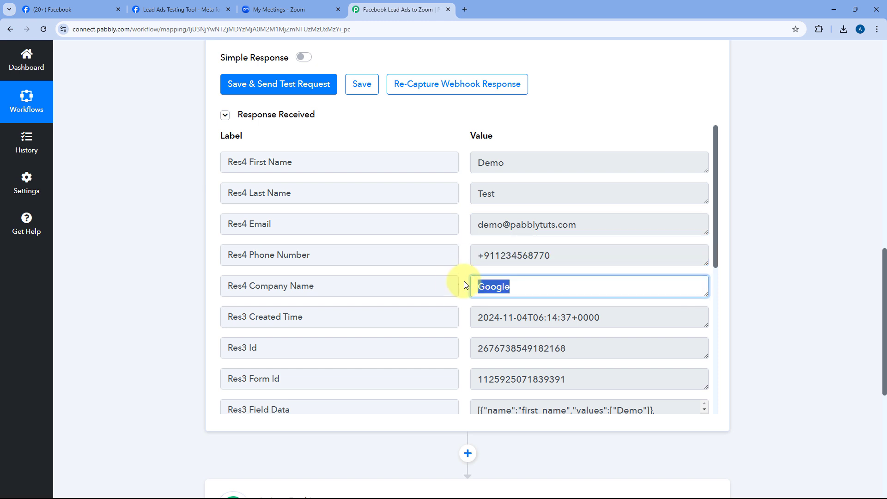
pyautogui.click(462, 272)
# Scroll through the received response fields down to the next action step.
pyautogui.scroll(-6, 461, 272)
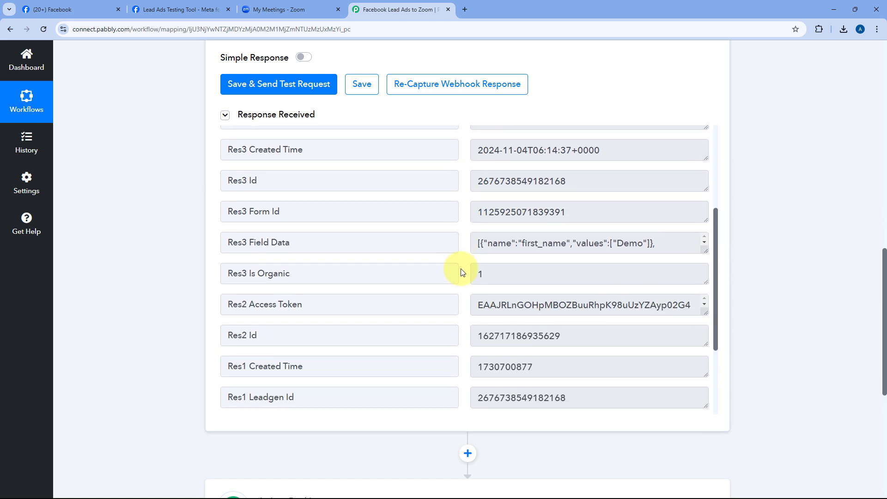
pyautogui.scroll(6, 462, 272)
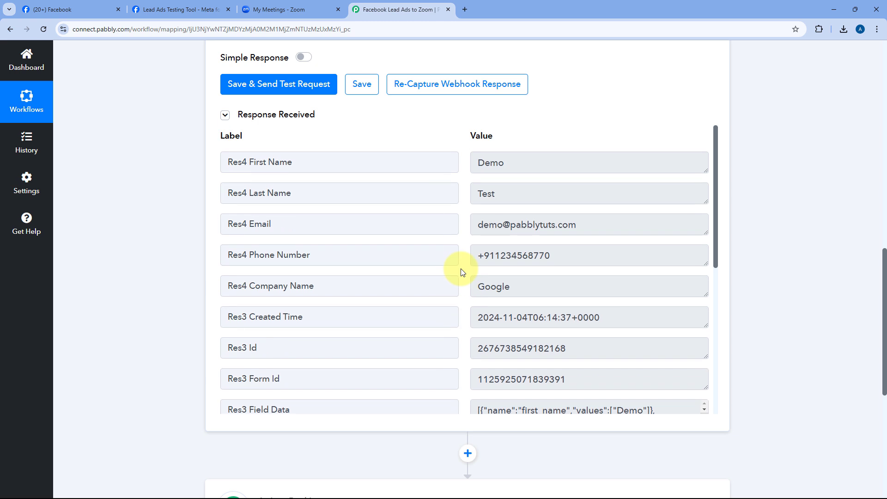
pyautogui.scroll(4, 461, 272)
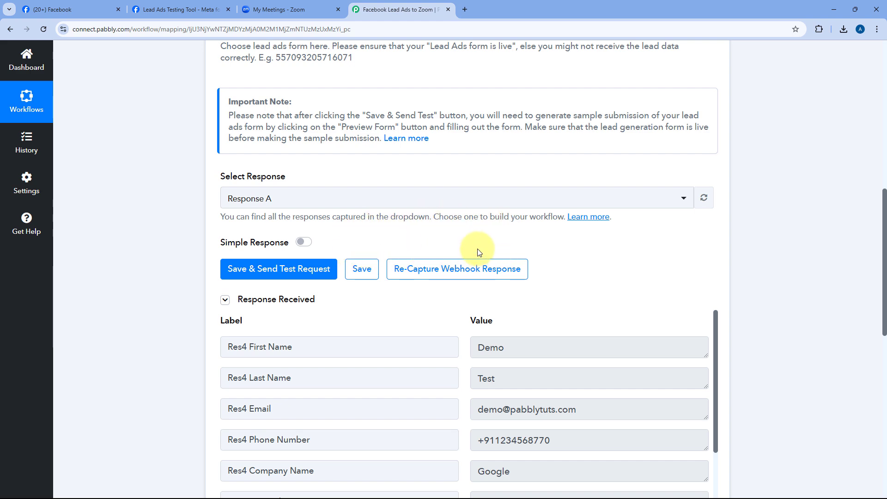
pyautogui.scroll(-2, 440, 238)
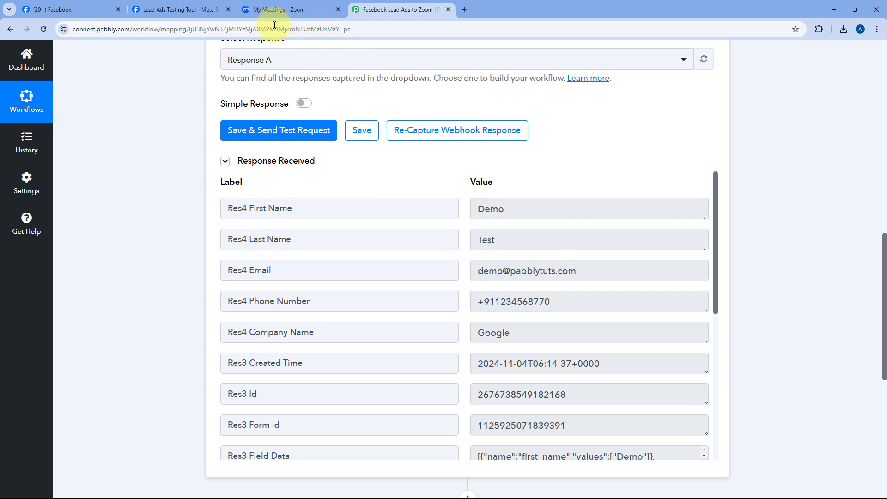
pyautogui.moveTo(193, 4)
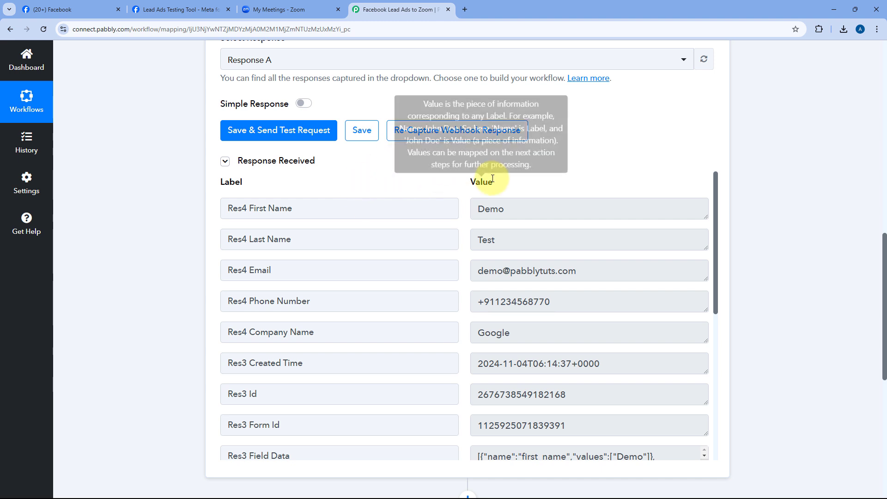
pyautogui.moveTo(498, 169)
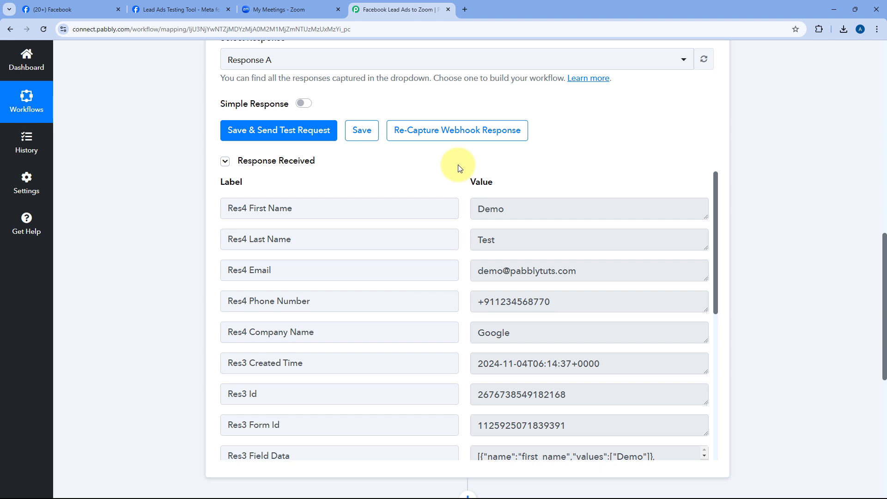
pyautogui.scroll(-1, 462, 167)
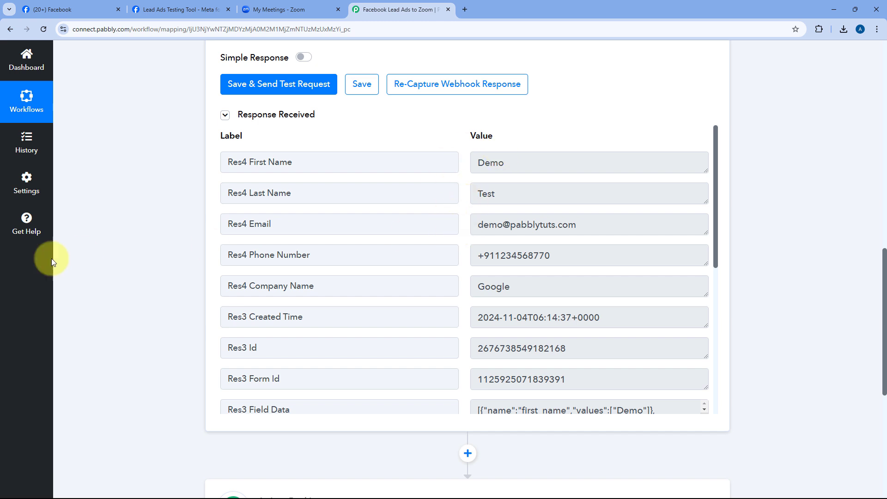
pyautogui.scroll(-7, 193, 226)
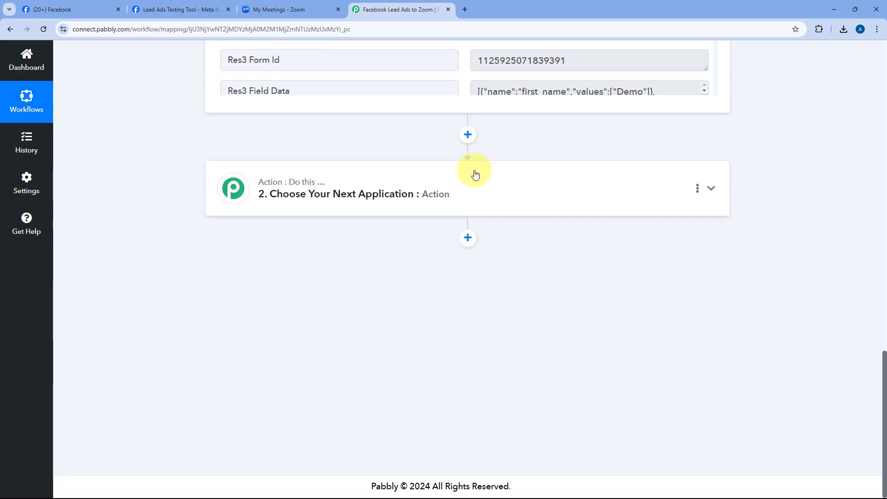
# Choose Zoom as the action app with the Add Meeting Registrant event.
pyautogui.click(475, 174)
pyautogui.scroll(4, 234, 231)
pyautogui.click(268, 229)
pyautogui.write('Zoom')
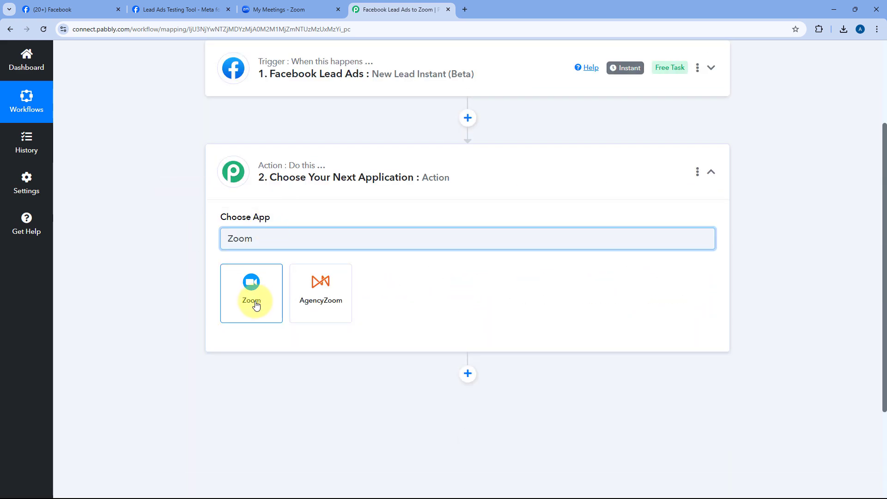
pyautogui.click(250, 297)
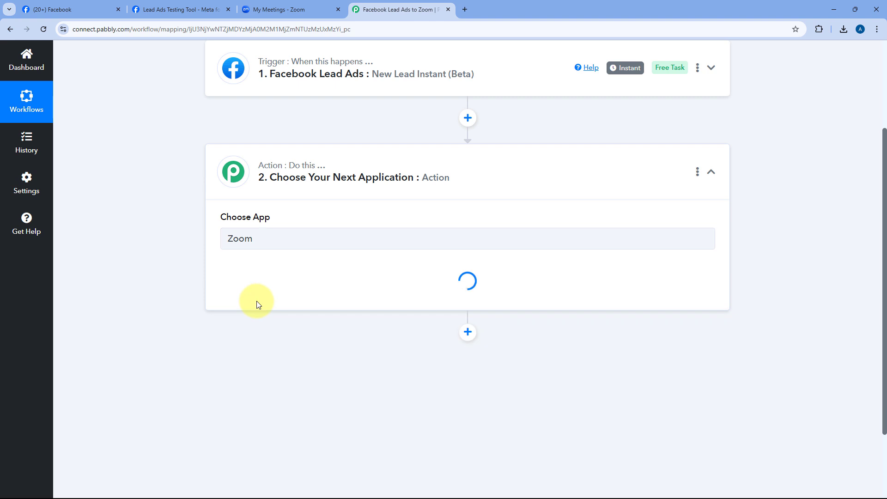
pyautogui.scroll(-3, 194, 238)
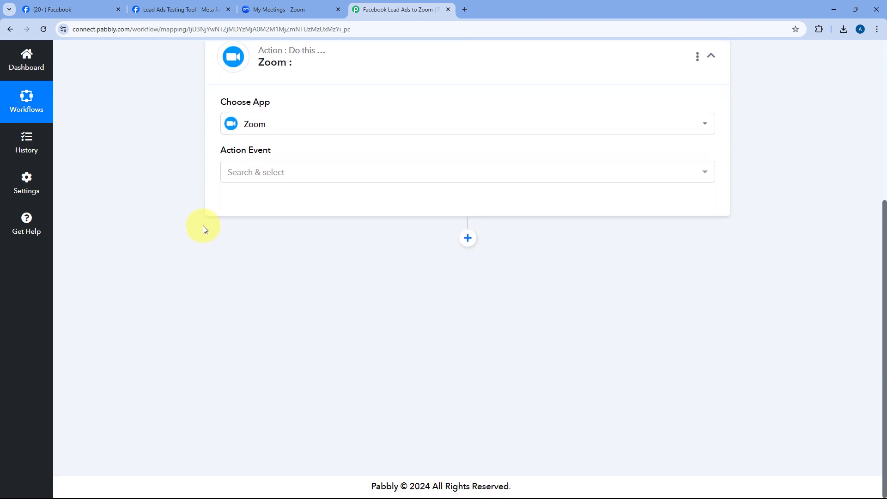
pyautogui.click(293, 173)
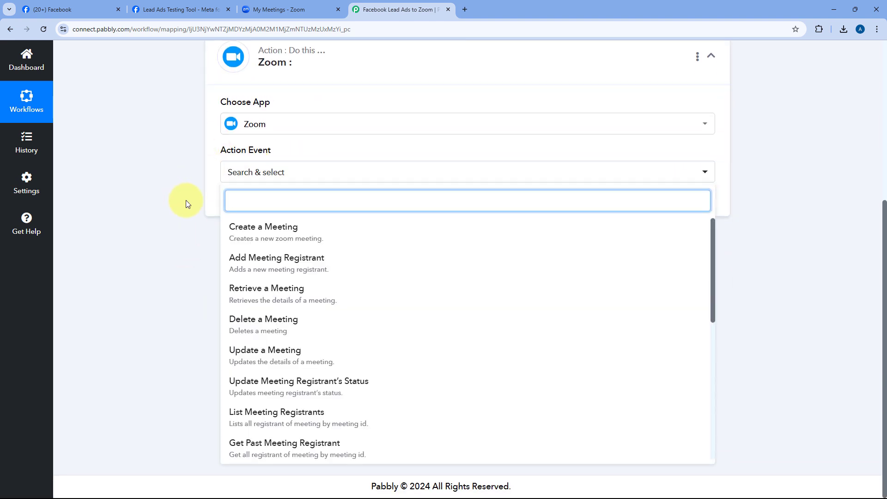
pyautogui.click(270, 257)
# Add and authorize a new Zoom connection, then check Client Meeting in Zoom's meetings list.
pyautogui.click(255, 212)
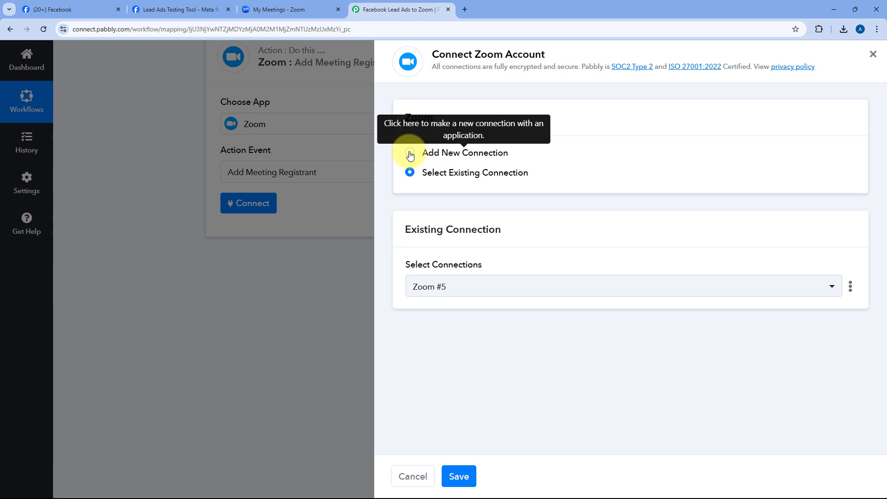
pyautogui.click(410, 152)
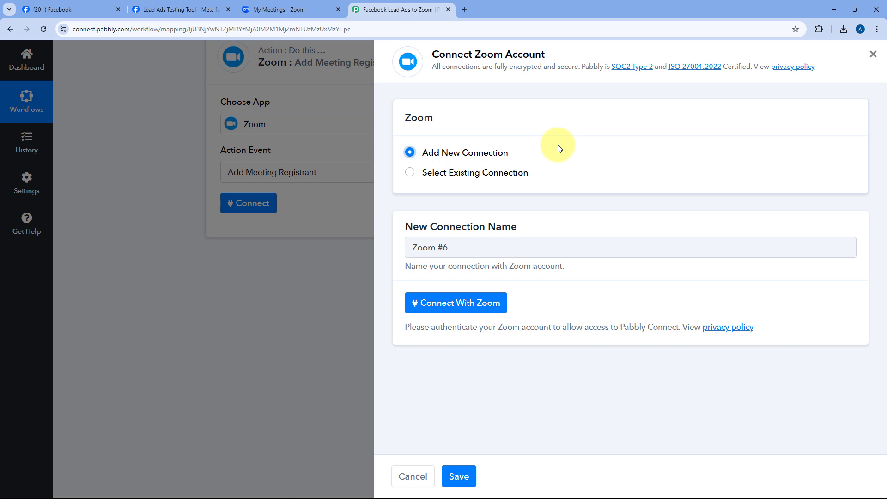
pyautogui.click(459, 304)
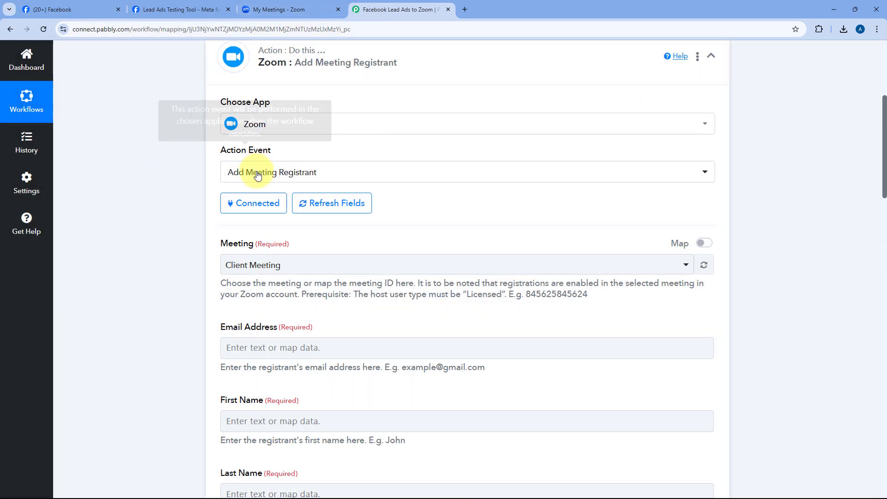
pyautogui.scroll(-2, 453, 217)
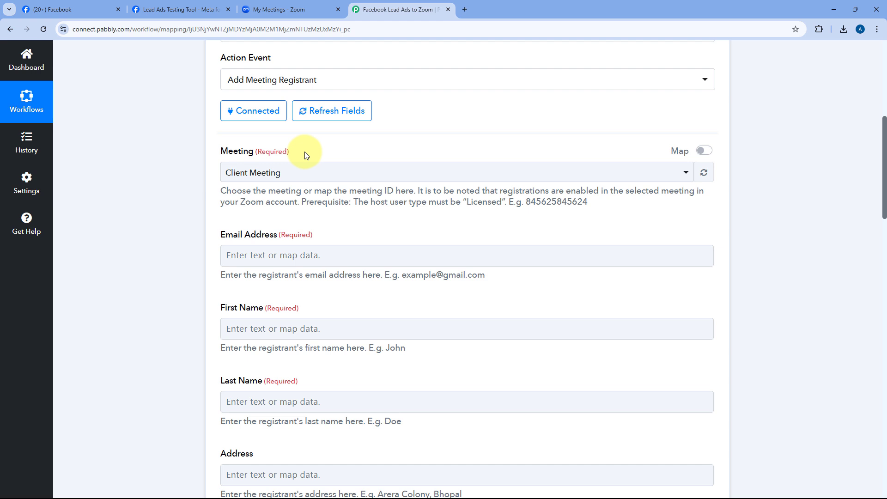
pyautogui.click(273, 9)
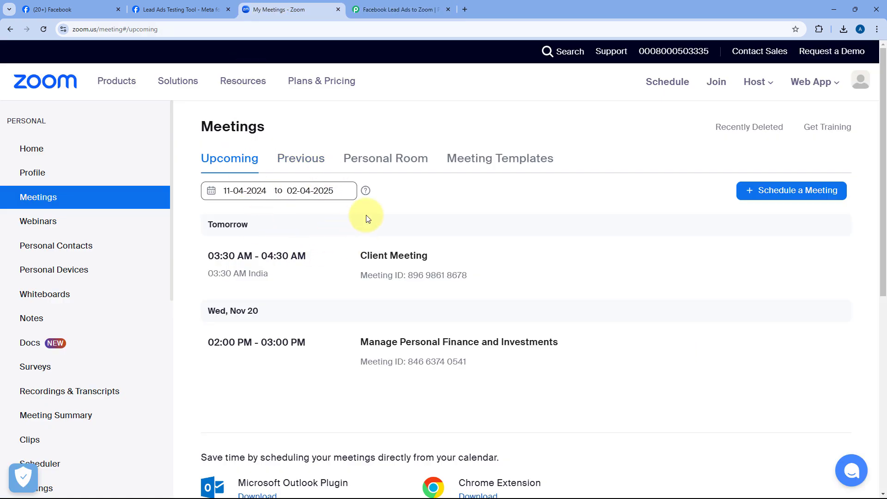
# Look over the Client Meeting and Manage Personal Finance and Investments meetings, then return to Pabbly's Meeting list.
pyautogui.moveTo(381, 273)
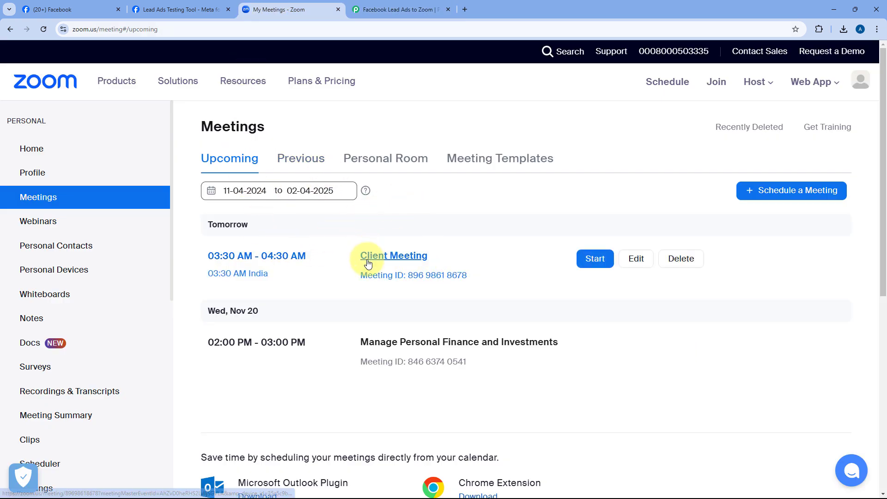
pyautogui.moveTo(354, 355)
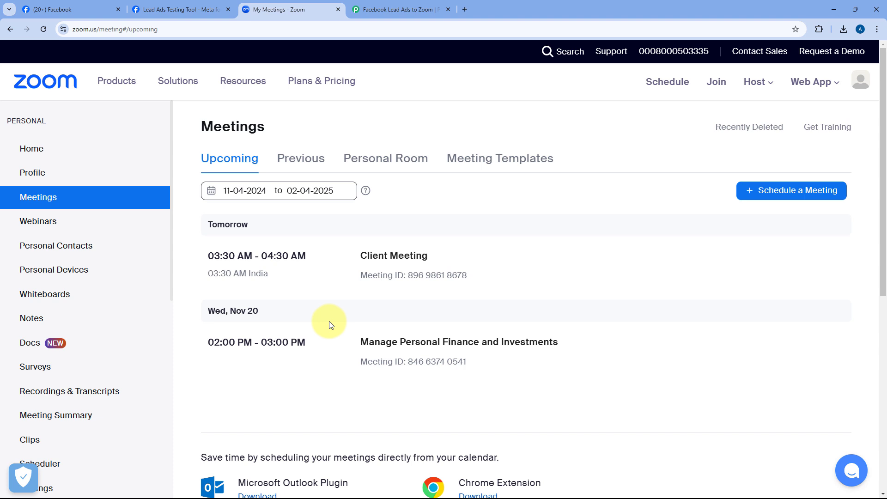
pyautogui.click(396, 9)
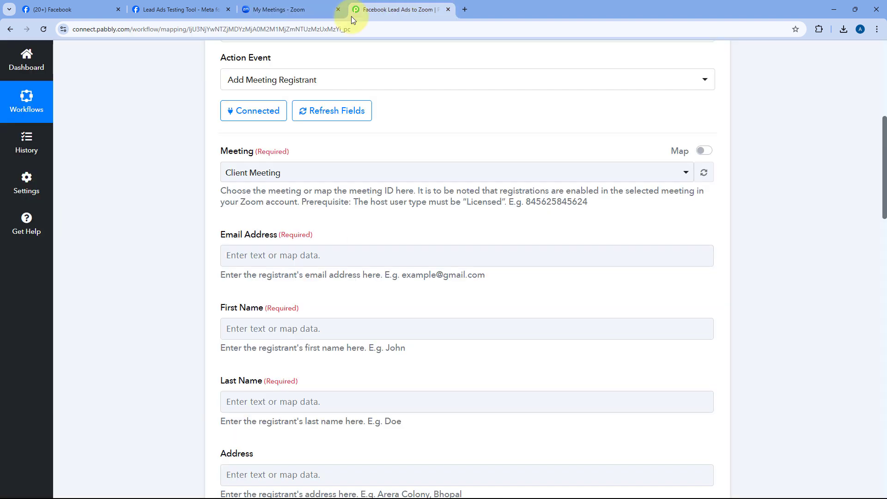
pyautogui.click(355, 173)
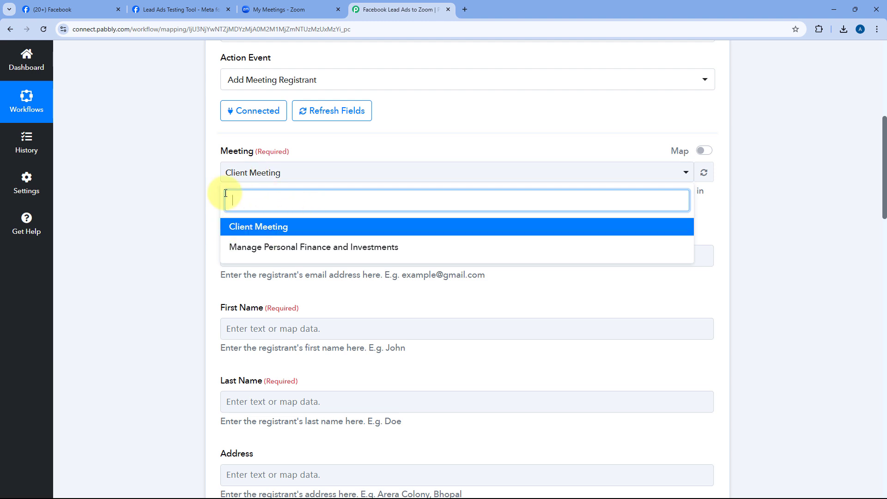
# Choose Manage Personal Finance and Investments as the meeting and review the required Email Address field.
pyautogui.click(272, 247)
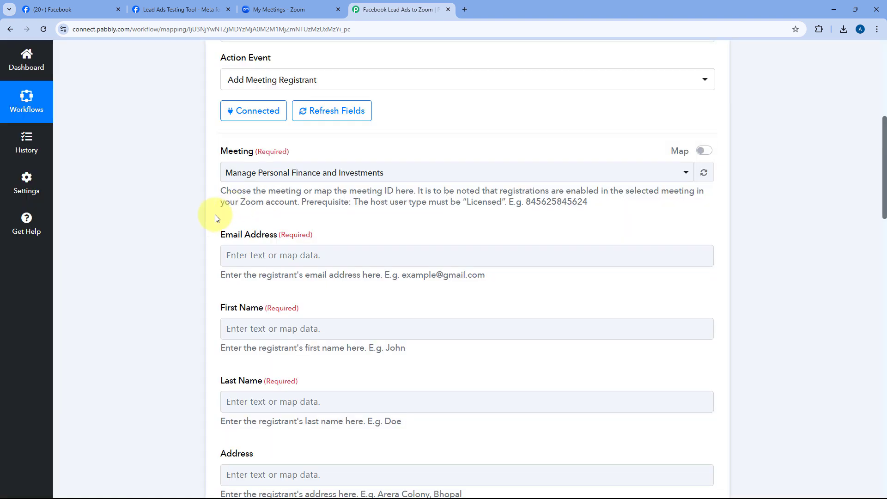
pyautogui.scroll(-1, 222, 198)
pyautogui.scroll(-1, 315, 137)
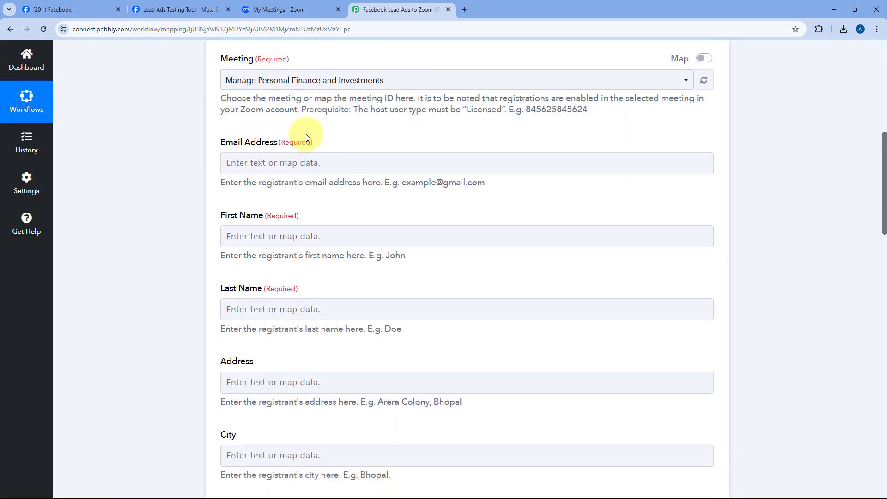
pyautogui.click(298, 170)
pyautogui.click(335, 148)
pyautogui.click(231, 141)
pyautogui.click(218, 242)
pyautogui.click(260, 235)
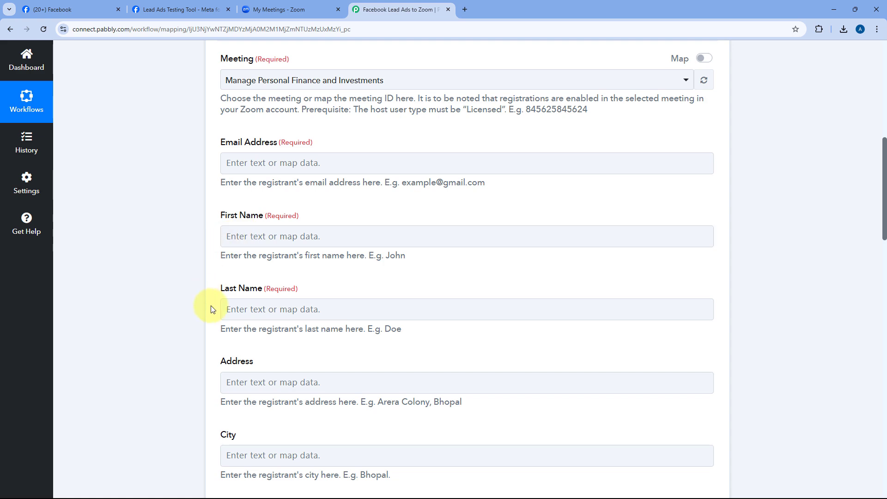
# Expand the Facebook Lead Ads trigger step to see its lead data.
pyautogui.scroll(-2, 224, 277)
pyautogui.scroll(10, 226, 255)
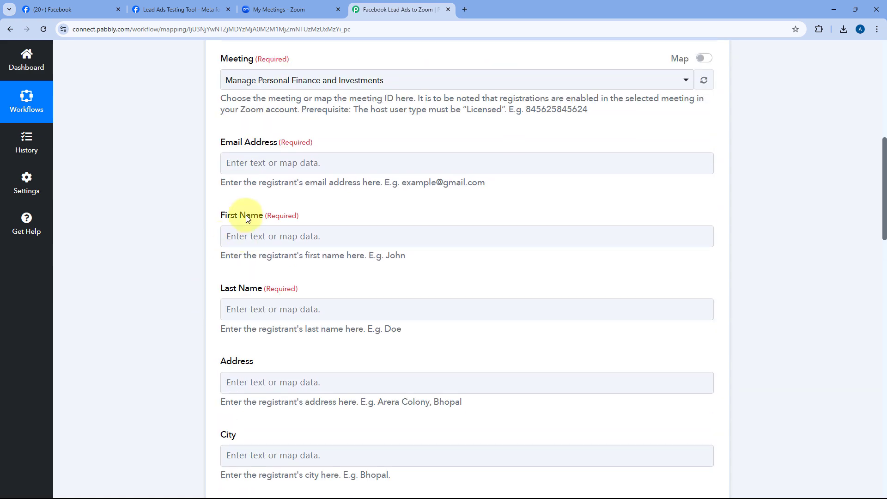
pyautogui.click(357, 154)
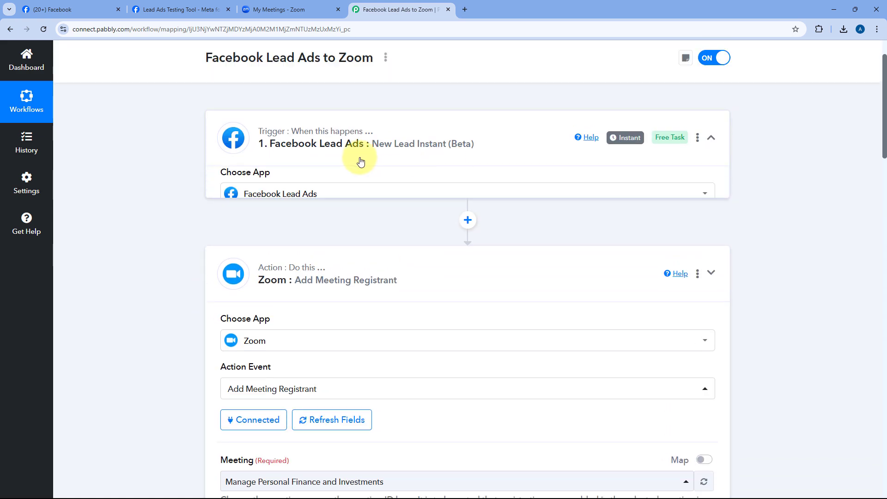
pyautogui.scroll(-8, 179, 203)
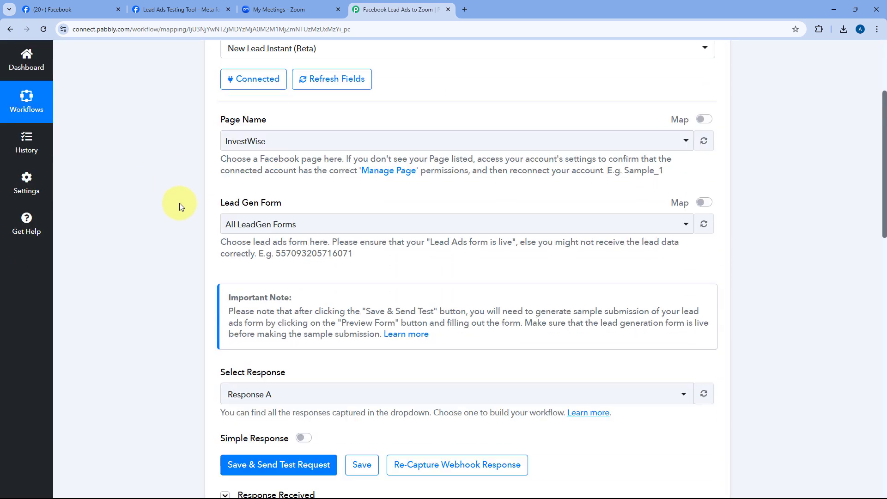
pyautogui.scroll(-3, 459, 176)
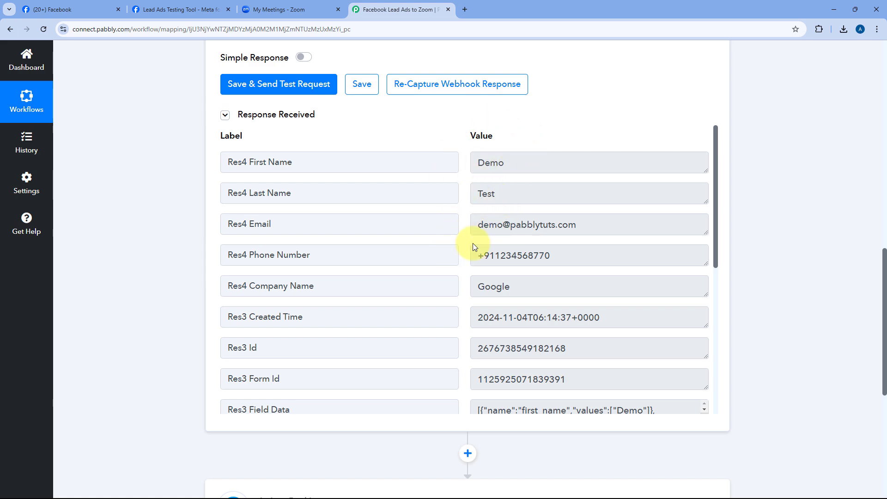
pyautogui.scroll(-5, 224, 277)
pyautogui.click(362, 278)
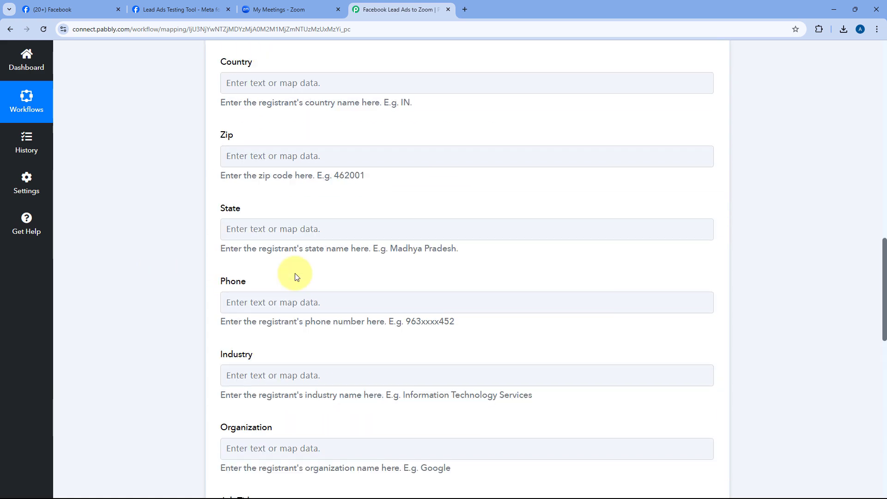
pyautogui.scroll(10, 172, 254)
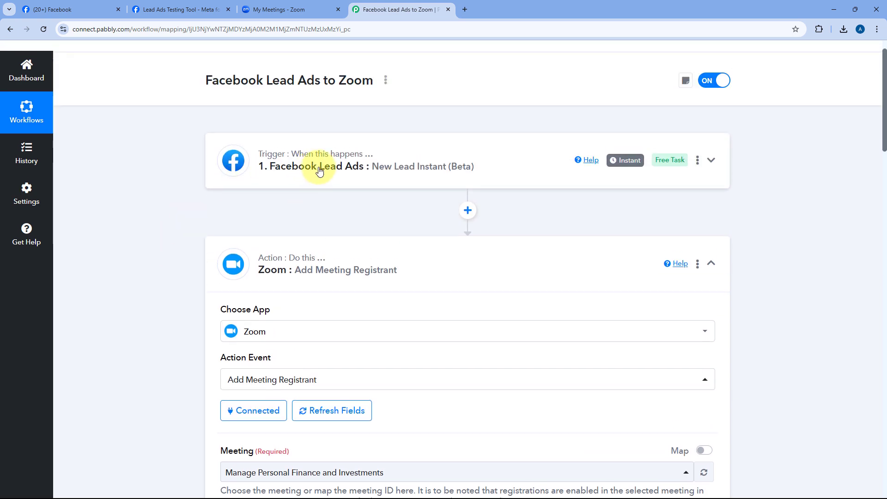
pyautogui.scroll(-7, 340, 180)
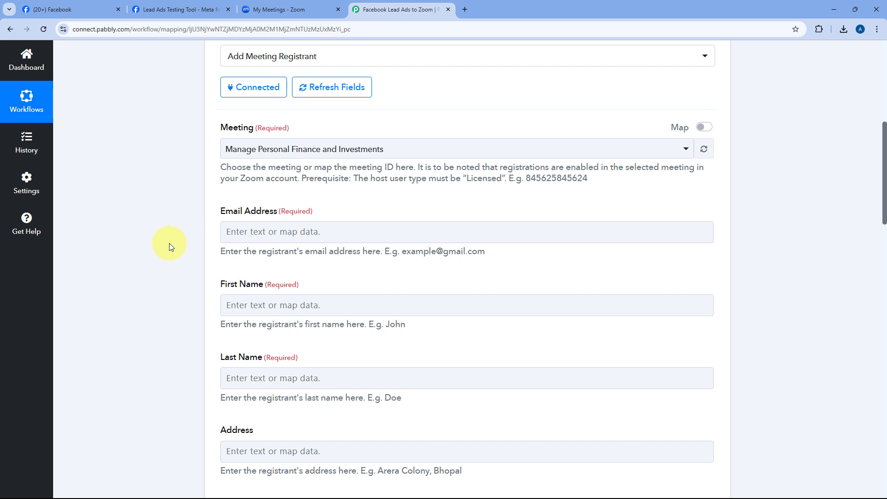
pyautogui.scroll(-2, 174, 242)
# Map the Facebook lead's Res4 Email into the Email Address field.
pyautogui.click(255, 139)
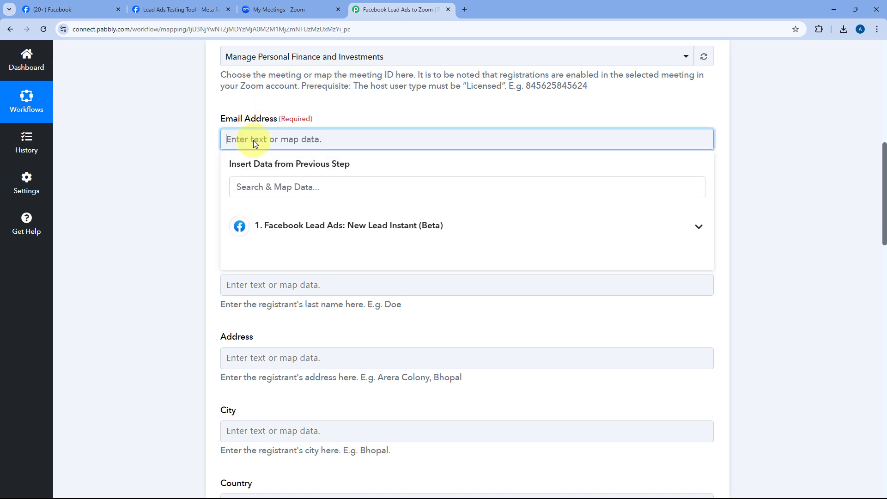
pyautogui.click(353, 228)
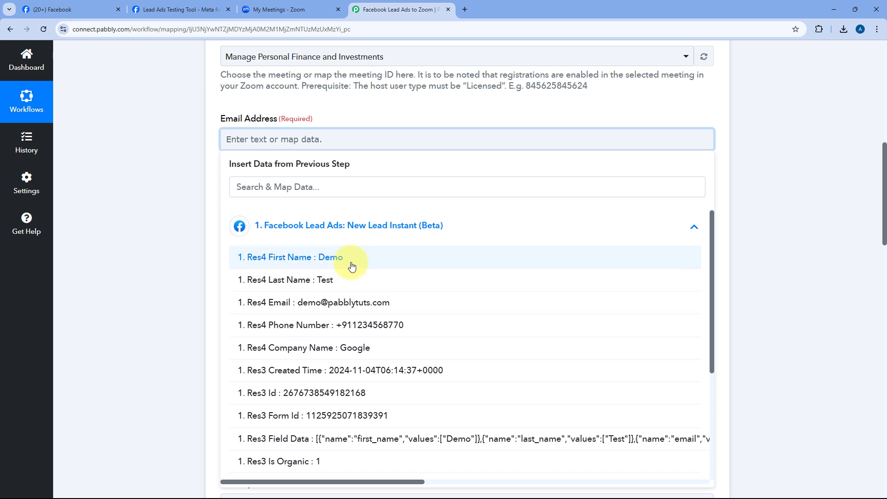
pyautogui.click(291, 303)
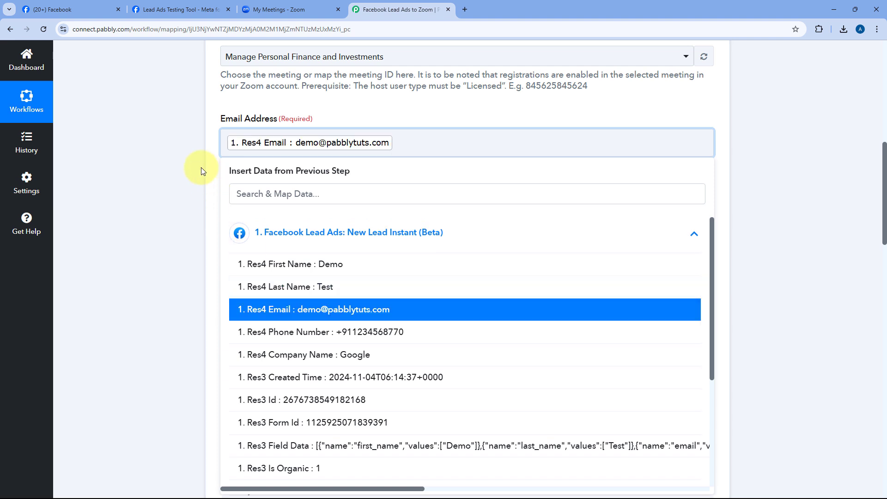
pyautogui.click(201, 167)
pyautogui.scroll(-2, 364, 105)
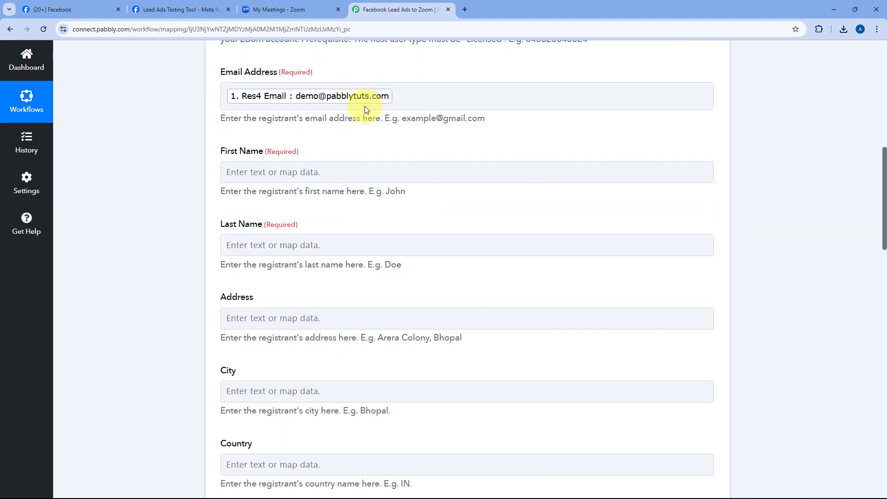
# Map Res4 First Name (Demo) into First Name and Res4 Last Name (Test) into Last Name.
pyautogui.click(253, 125)
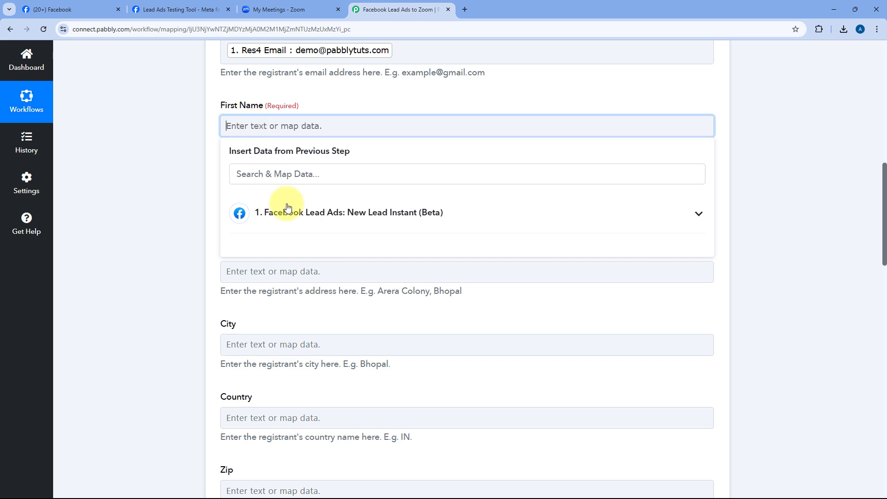
pyautogui.click(298, 215)
pyautogui.click(300, 246)
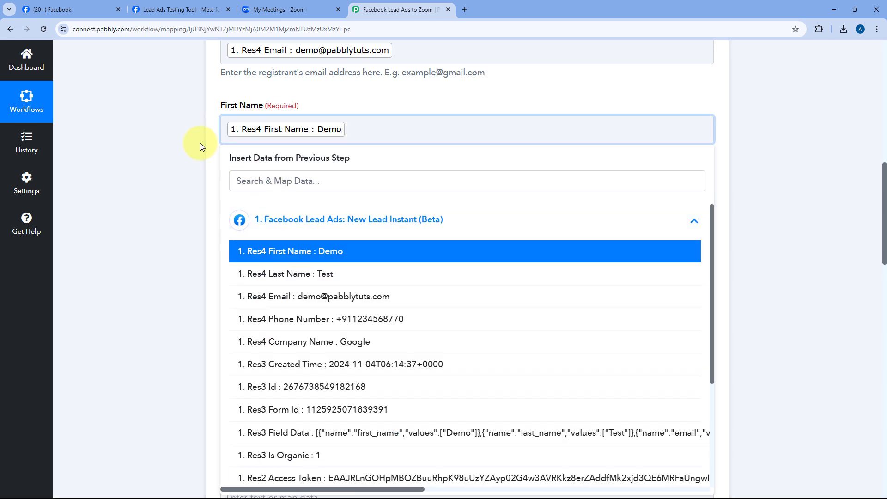
pyautogui.click(201, 143)
pyautogui.click(254, 193)
pyautogui.click(294, 293)
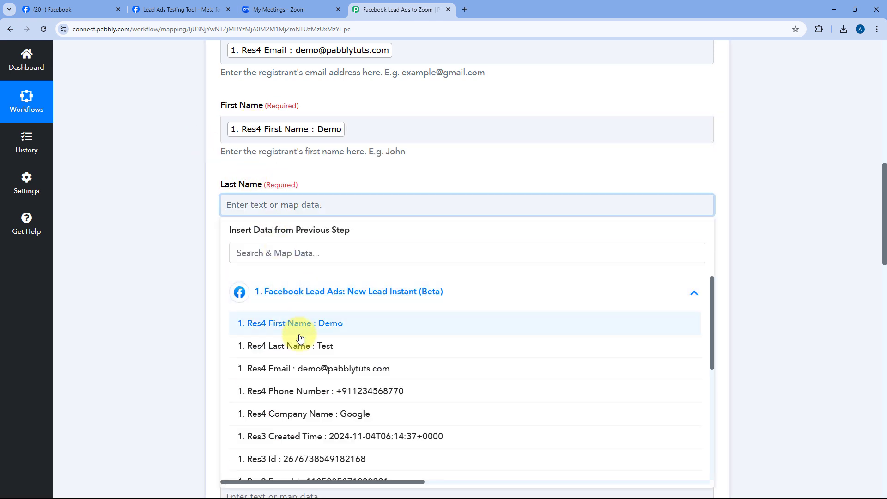
pyautogui.click(297, 345)
pyautogui.click(204, 195)
pyautogui.scroll(3, 230, 147)
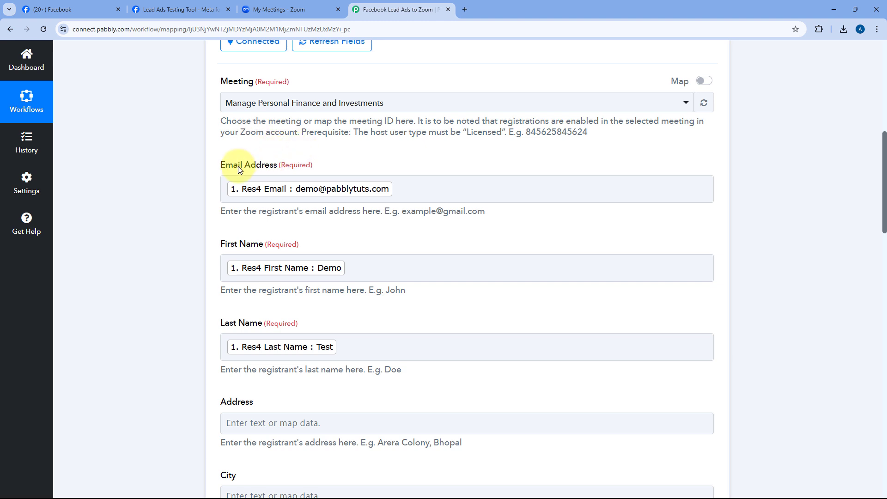
# Map the Facebook lead's Res4 Phone Number into the Phone field.
pyautogui.scroll(-2, 206, 181)
pyautogui.scroll(-3, 206, 181)
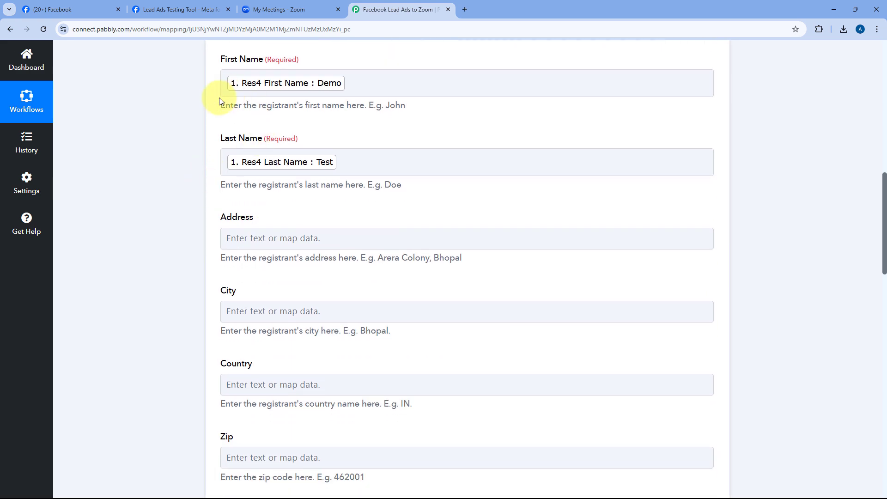
pyautogui.scroll(-3, 193, 147)
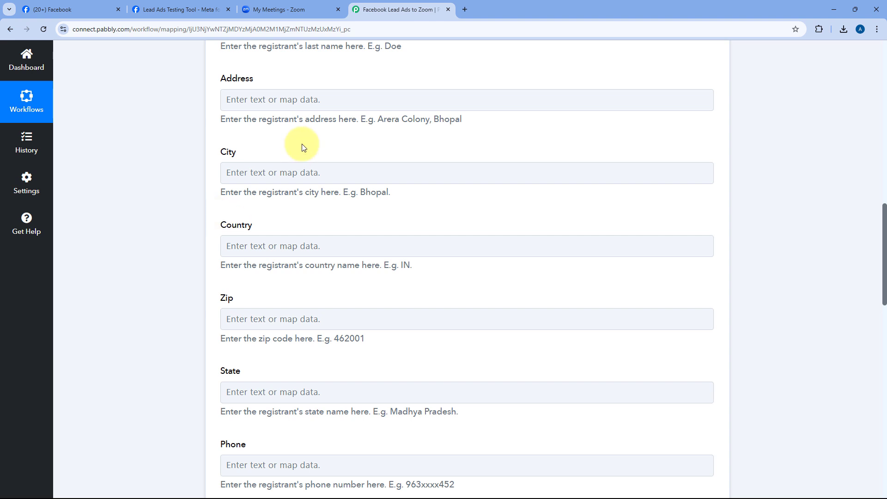
pyautogui.scroll(2, 230, 135)
pyautogui.scroll(-3, 221, 229)
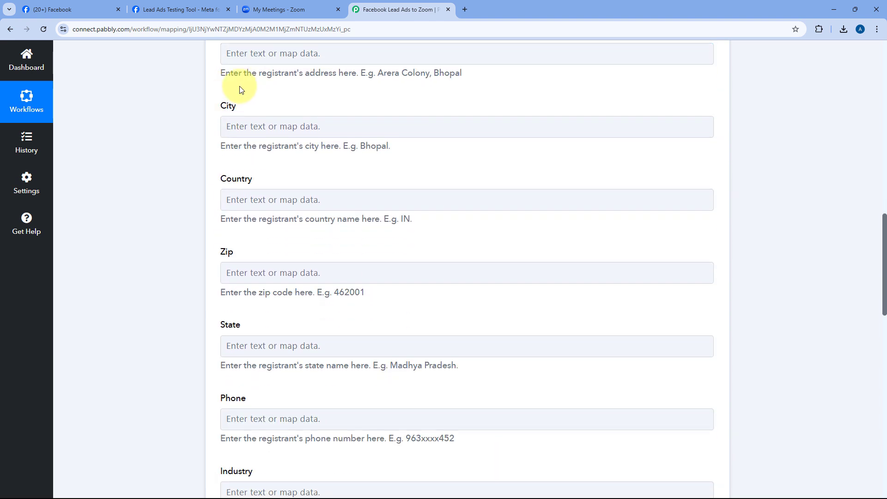
pyautogui.scroll(-5, 225, 204)
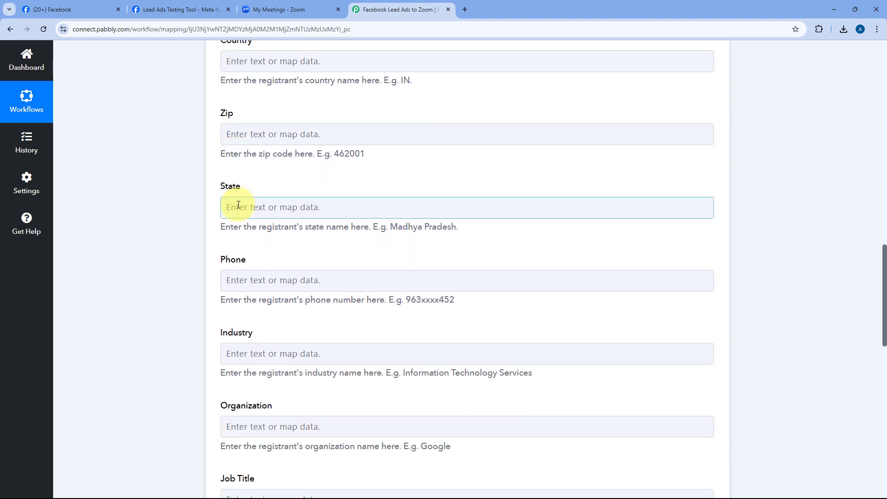
pyautogui.click(233, 188)
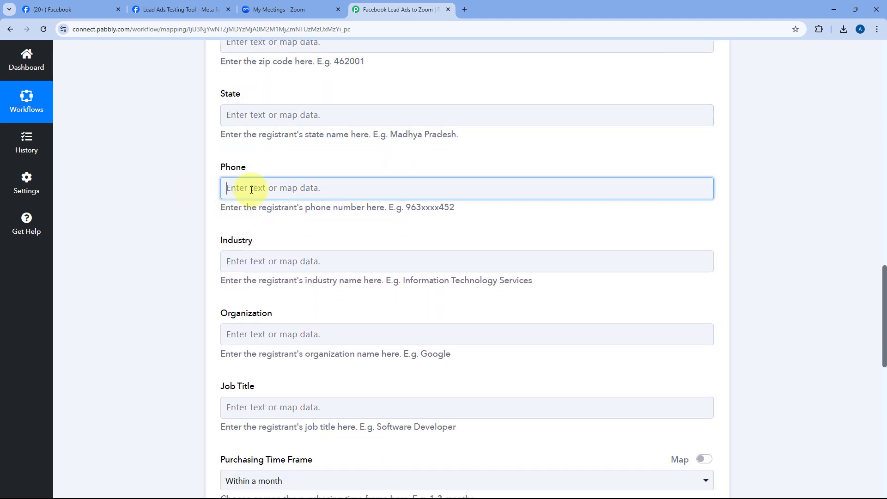
pyautogui.scroll(-2, 310, 183)
pyautogui.click(310, 184)
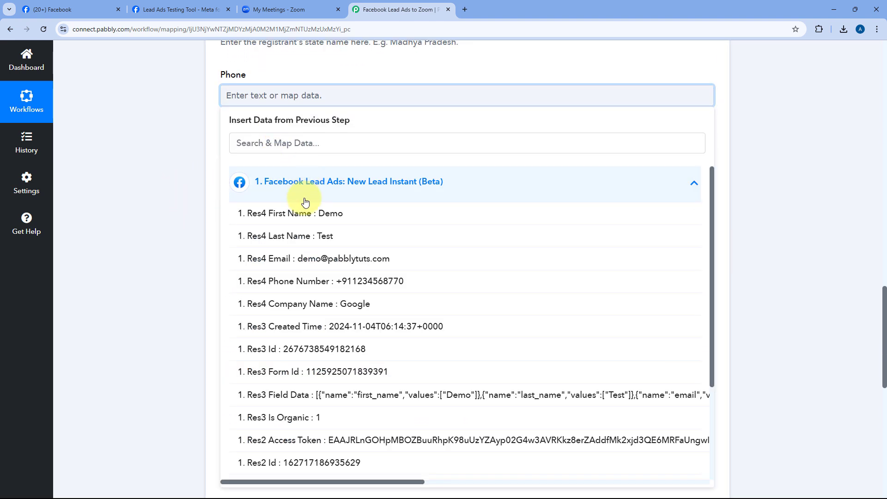
pyautogui.click(313, 283)
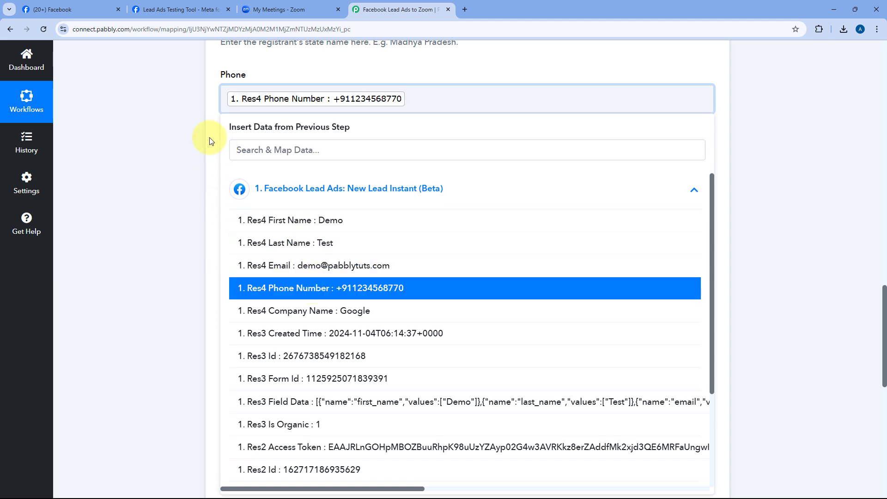
pyautogui.click(211, 141)
# Map the lead's Res4 Company Name (Google) into the Organization field.
pyautogui.click(238, 248)
pyautogui.scroll(-2, 298, 262)
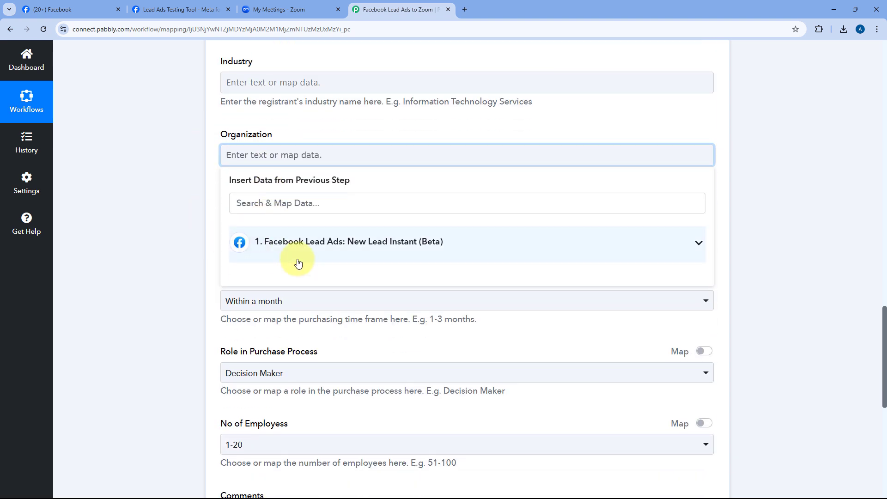
pyautogui.click(311, 242)
pyautogui.scroll(-3, 297, 254)
pyautogui.scroll(1, 310, 255)
pyautogui.click(309, 272)
pyautogui.click(197, 175)
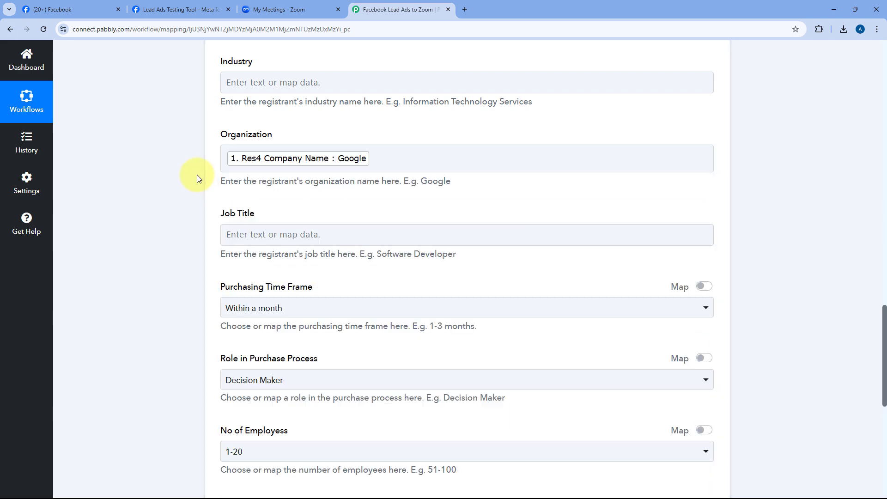
pyautogui.scroll(-3, 199, 165)
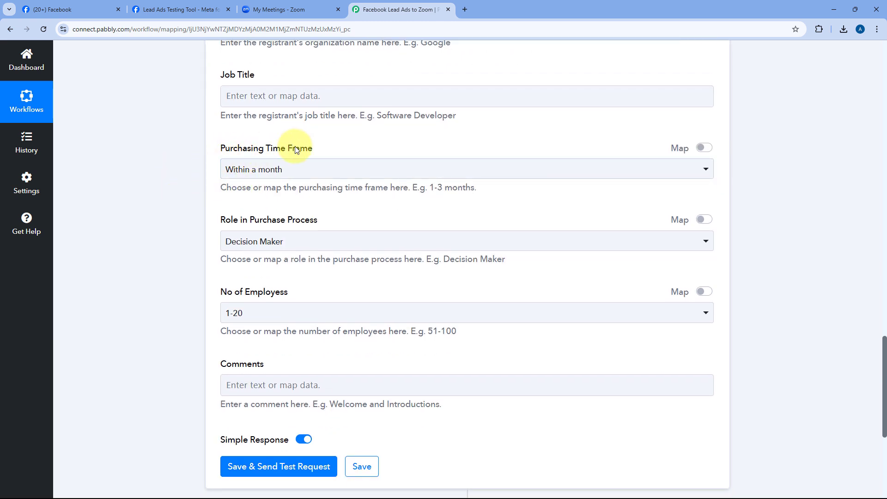
# Turn on Map for Purchasing Time Frame and Role in Purchase Process, clearing 'Within a month' and 'Decision Maker'.
pyautogui.click(341, 169)
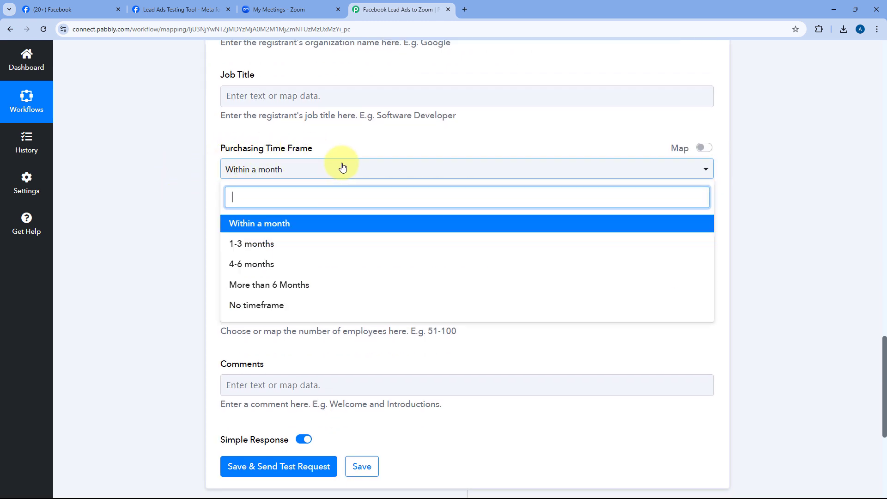
pyautogui.click(424, 144)
pyautogui.click(706, 148)
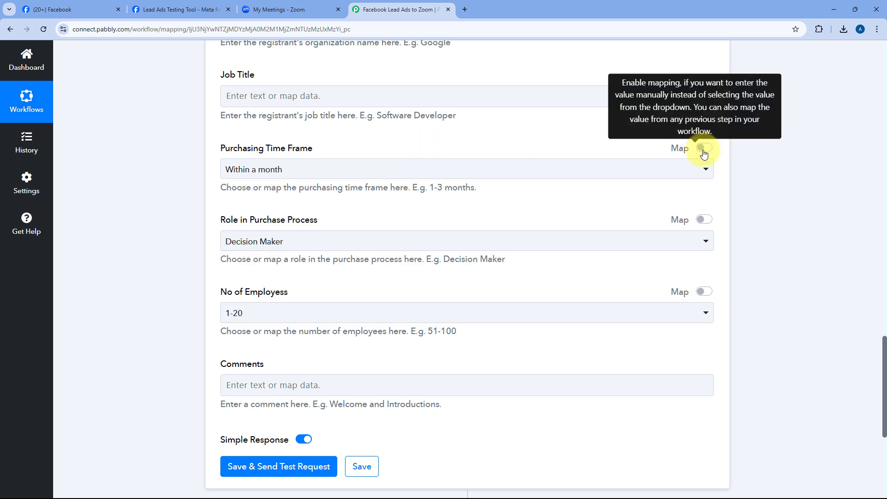
pyautogui.moveTo(296, 169); pyautogui.dragTo(191, 167)
pyautogui.press('BackSpace')
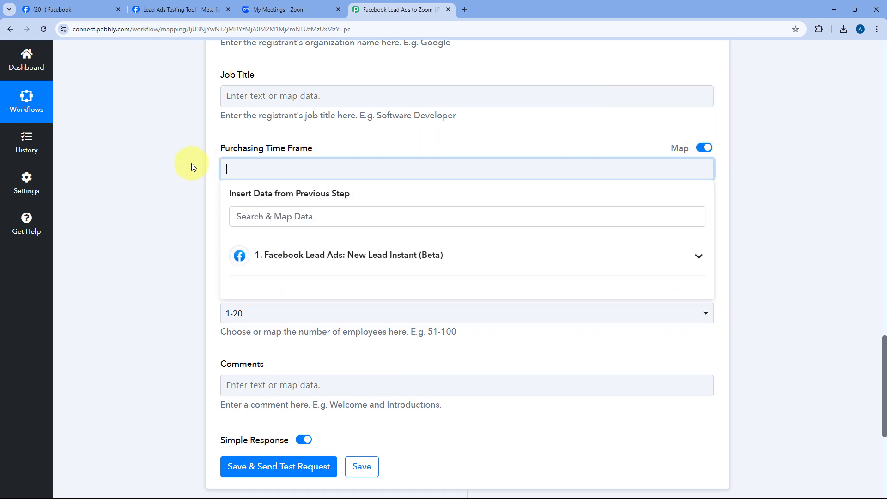
pyautogui.click(191, 166)
pyautogui.click(704, 220)
pyautogui.click(389, 239)
pyautogui.moveTo(390, 239); pyautogui.dragTo(214, 233)
pyautogui.press('BackSpace')
pyautogui.click(214, 234)
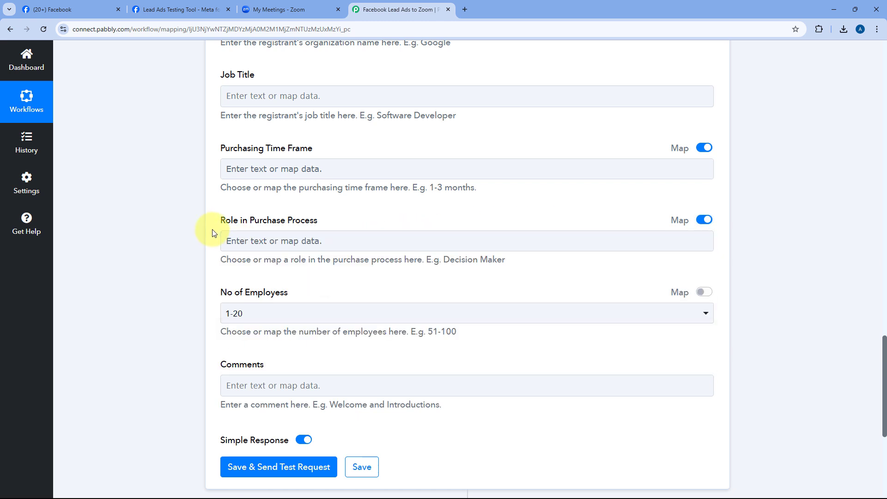
# Turn on Map for No of Employess and delete its default 1-20 value.
pyautogui.scroll(-1, 215, 233)
pyautogui.scroll(-1, 214, 233)
pyautogui.click(703, 200)
pyautogui.moveTo(386, 213); pyautogui.dragTo(314, 201)
pyautogui.press('BackSpace')
pyautogui.click(277, 190)
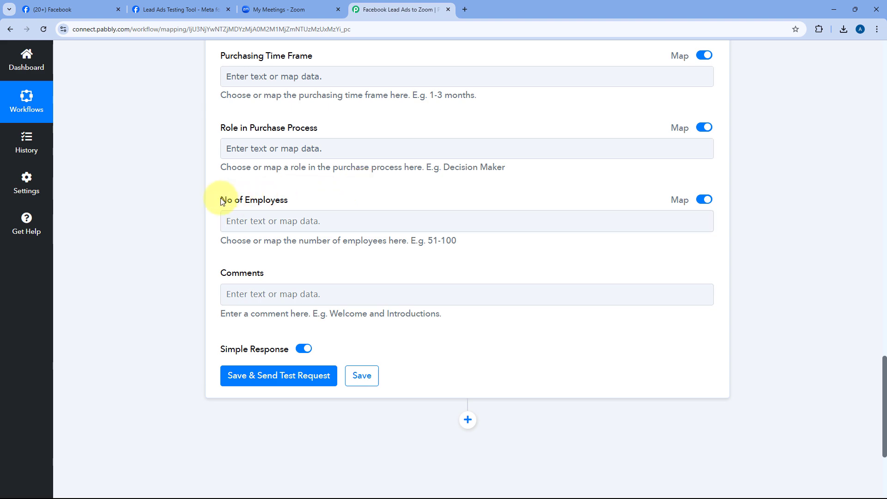
# Save the Zoom step and send a test request.
pyautogui.scroll(10, 314, 166)
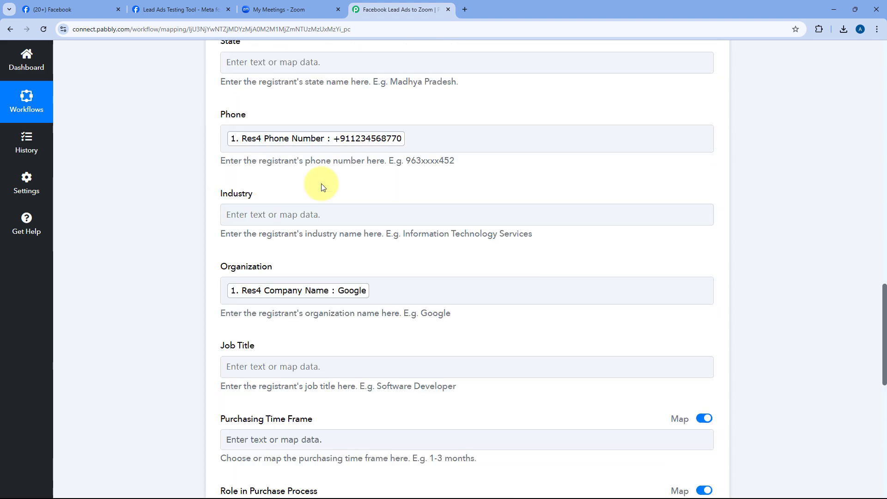
pyautogui.scroll(4, 328, 164)
pyautogui.scroll(3, 334, 155)
pyautogui.scroll(-15, 334, 156)
pyautogui.scroll(-6, 333, 156)
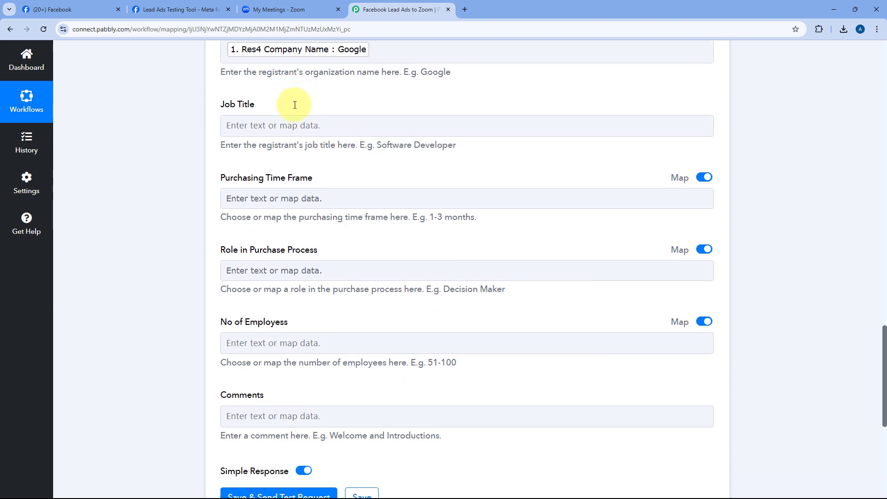
pyautogui.click(281, 238)
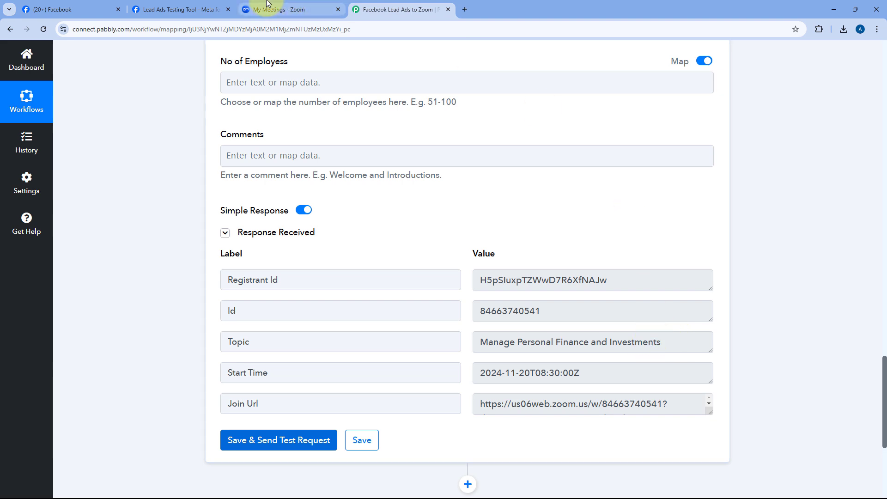
# After the successful test response, switch to the My Meetings - Zoom tab.
pyautogui.click(282, 9)
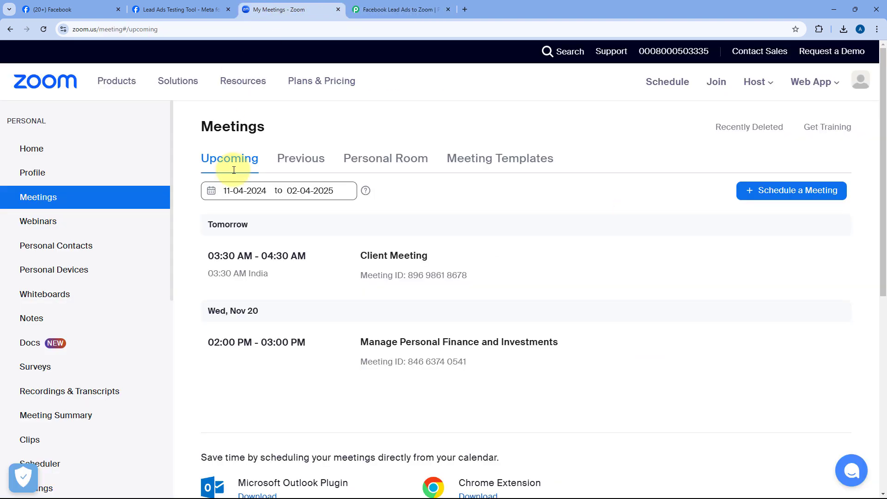
# Check Manage Personal Finance and Investments' registrants list for the test lead.
pyautogui.click(441, 343)
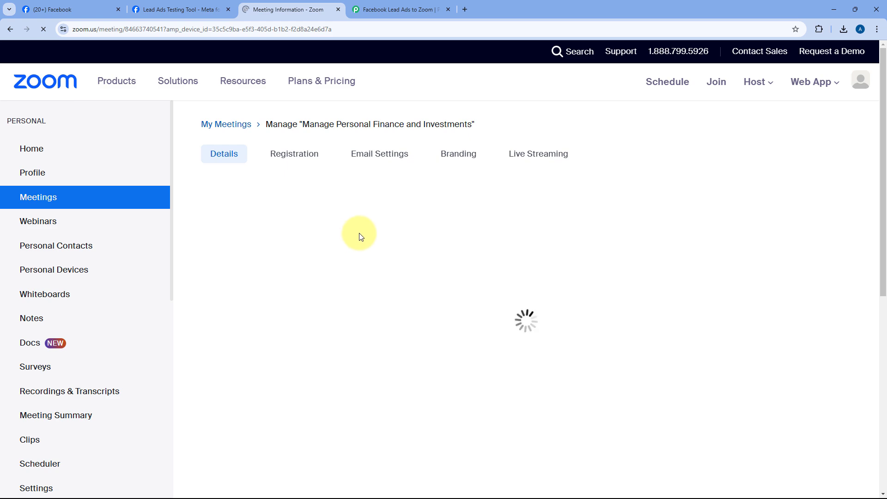
pyautogui.click(292, 160)
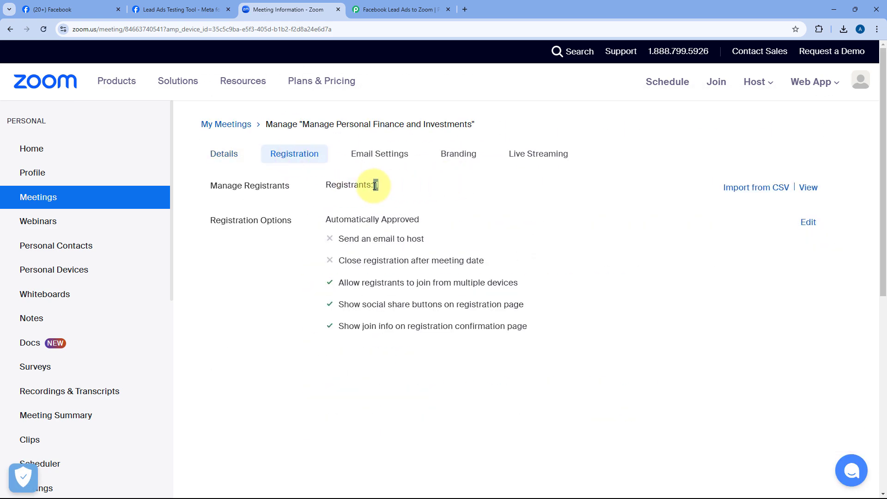
pyautogui.click(808, 188)
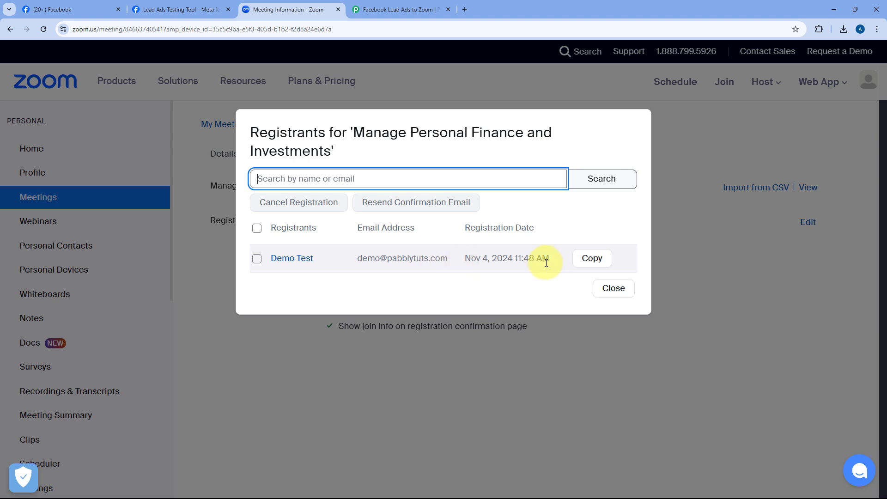
pyautogui.click(297, 263)
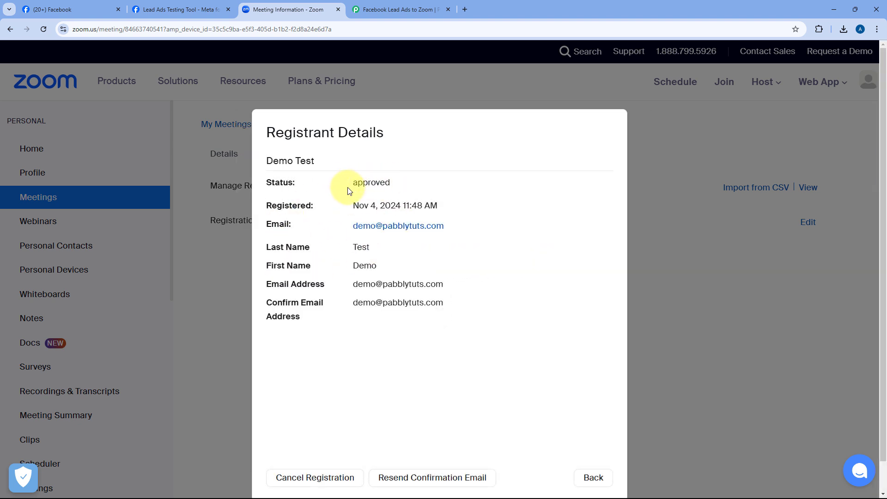
pyautogui.moveTo(321, 160); pyautogui.dragTo(263, 160)
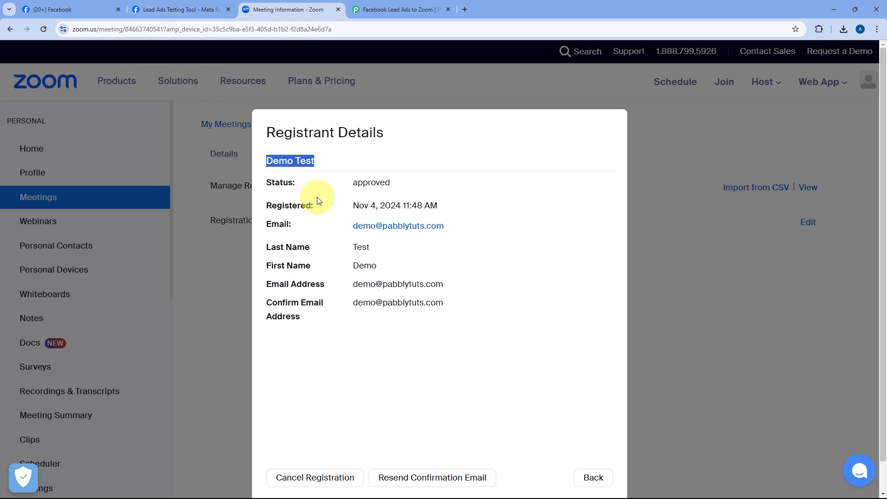
pyautogui.click(504, 227)
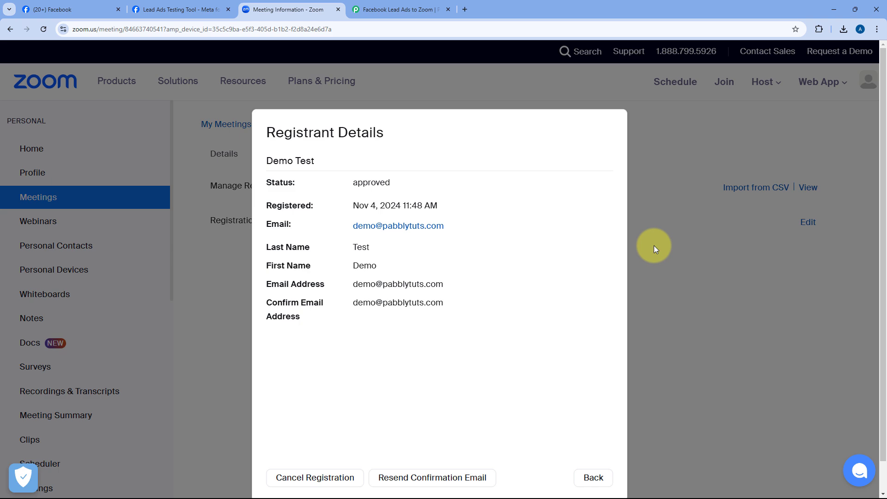
pyautogui.click(593, 477)
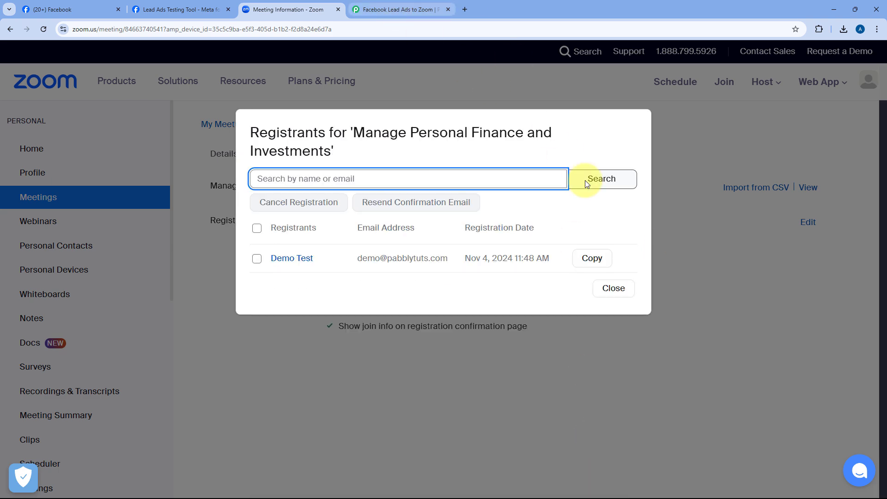
pyautogui.click(614, 288)
# Back in the Pabbly workflow, collapse the Zoom Add Meeting Registrant step.
pyautogui.click(397, 10)
pyautogui.scroll(8, 449, 171)
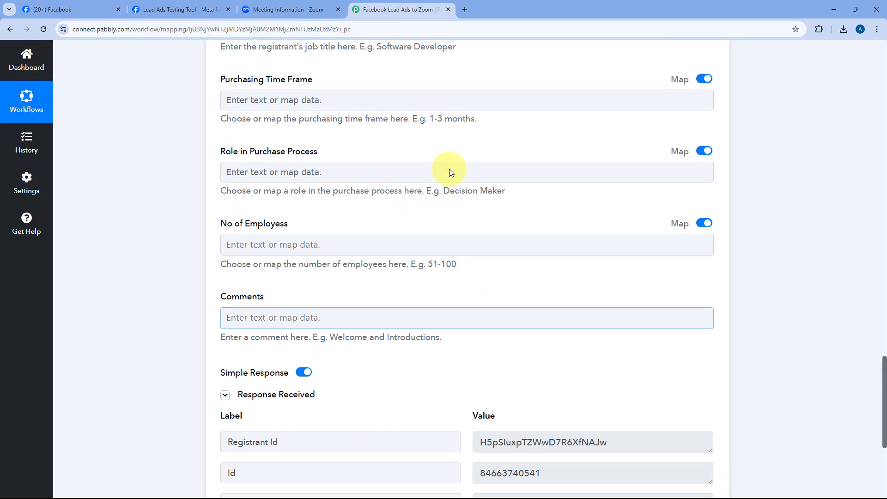
pyautogui.scroll(15, 450, 171)
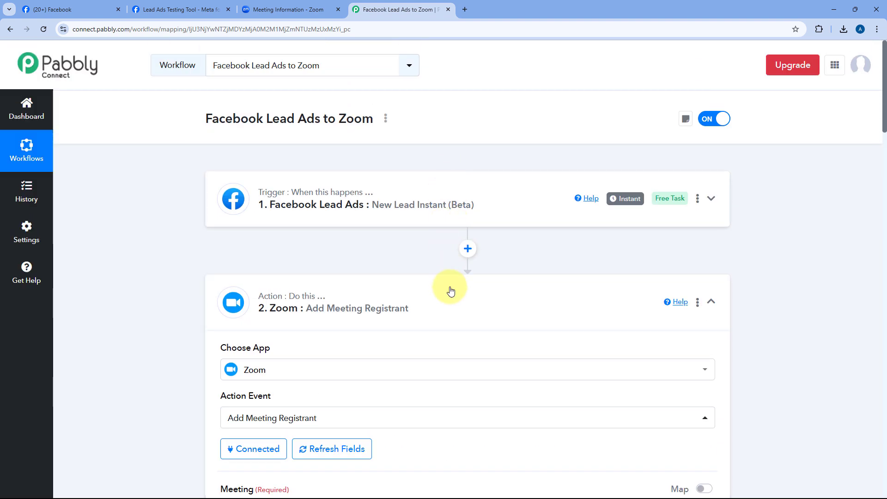
pyautogui.click(451, 290)
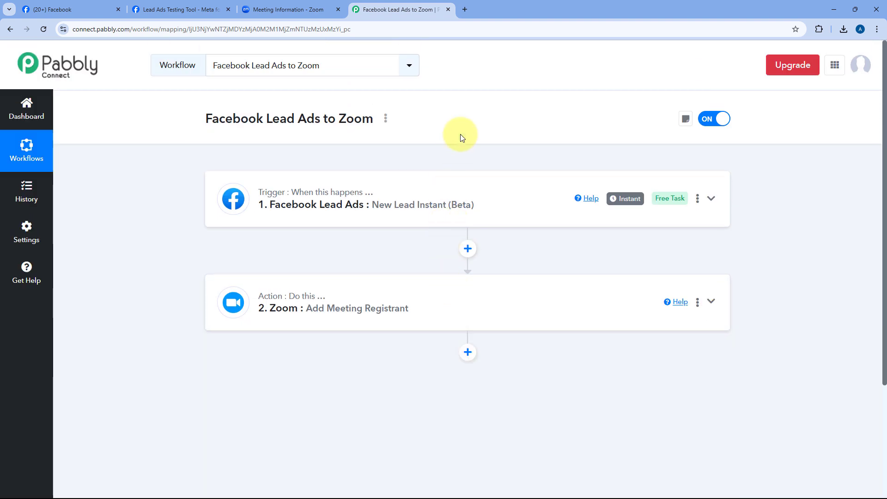
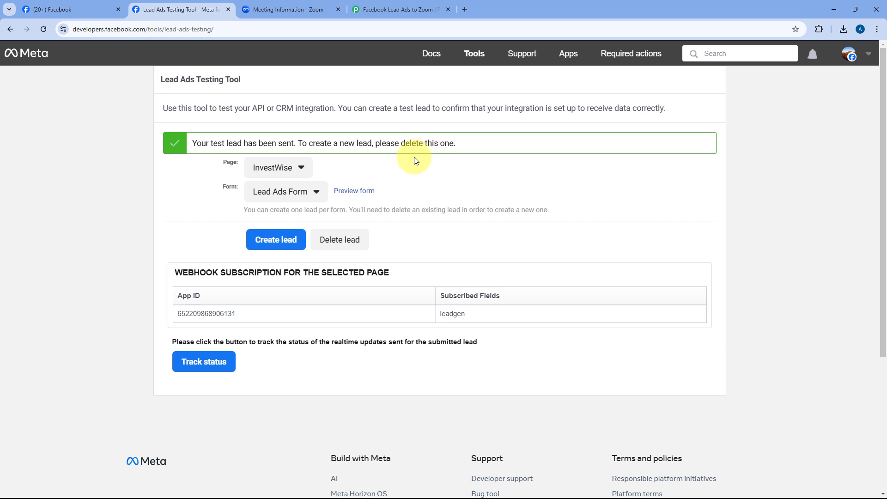
# Delete the earlier test lead, reload the testing tool, and select the InvestWise page.
pyautogui.click(343, 244)
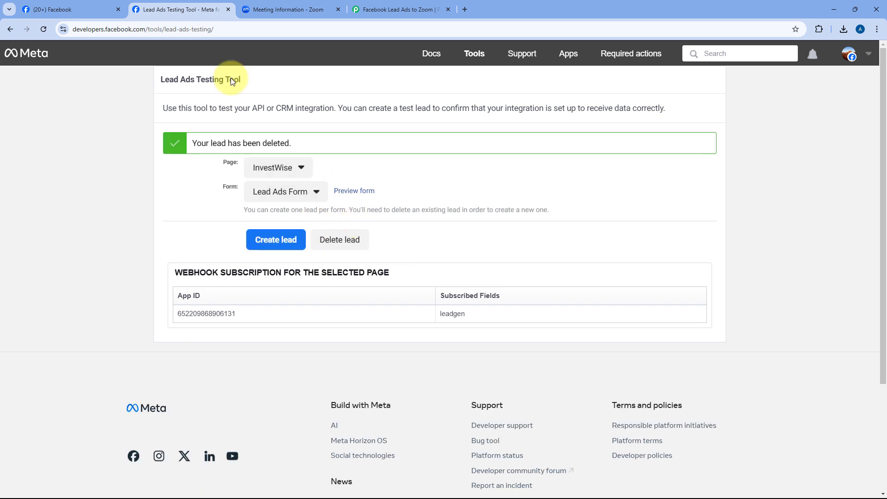
pyautogui.click(44, 30)
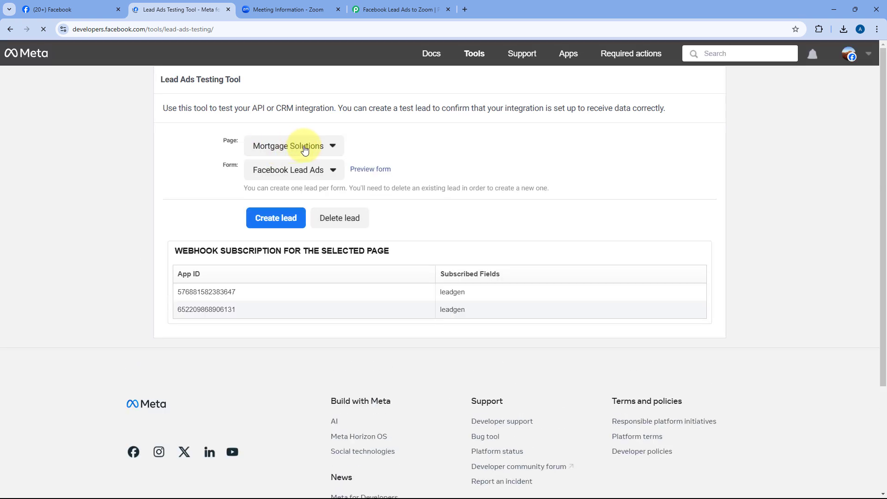
pyautogui.click(294, 146)
pyautogui.scroll(-9, 301, 223)
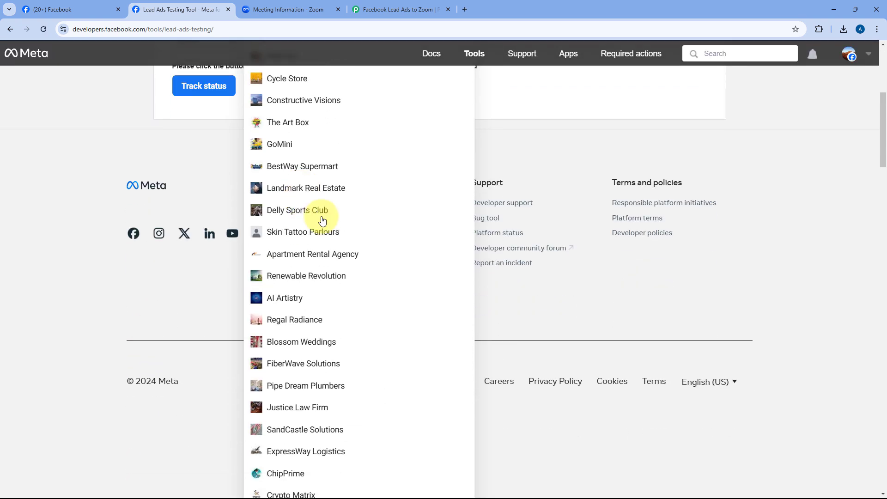
pyautogui.scroll(-12, 333, 217)
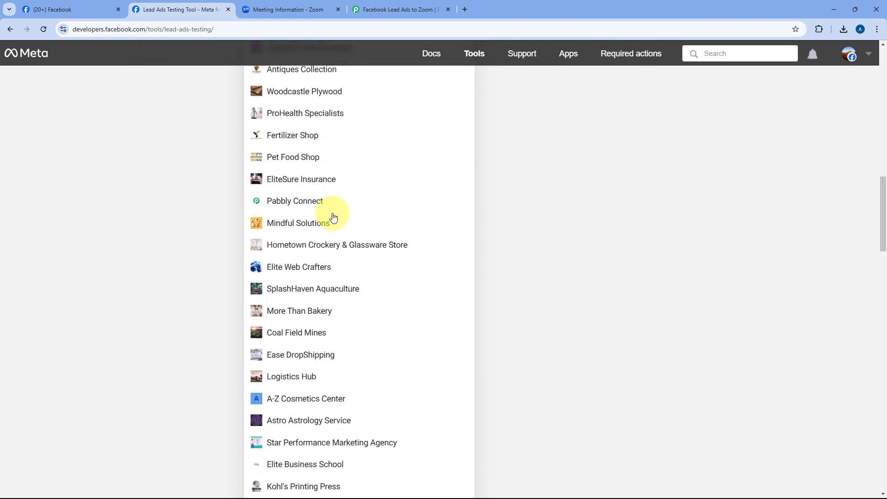
pyautogui.scroll(-9, 333, 217)
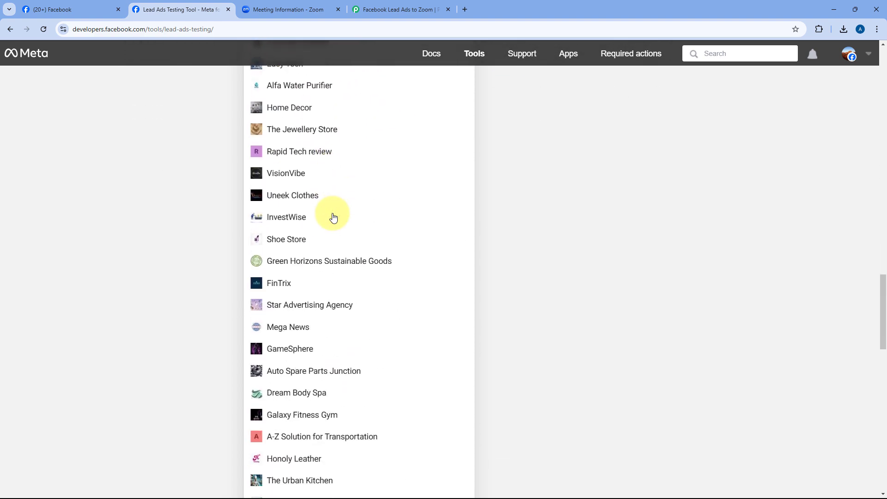
pyautogui.click(274, 214)
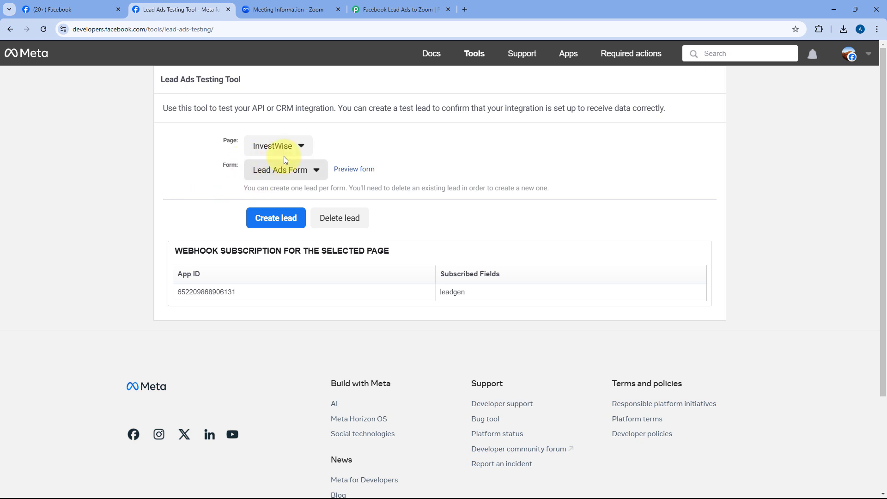
# Open the InvestWise form preview and enter first name Test, last name Dummy, and a test email.
pyautogui.click(357, 173)
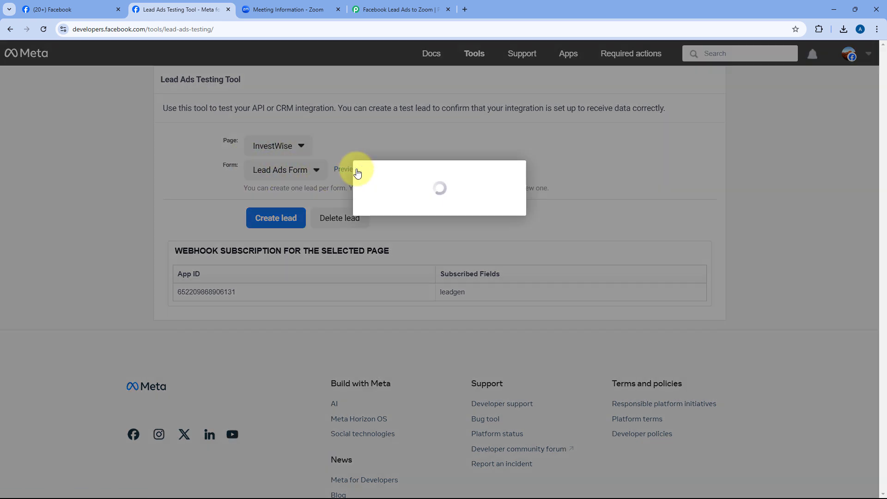
pyautogui.click(421, 307)
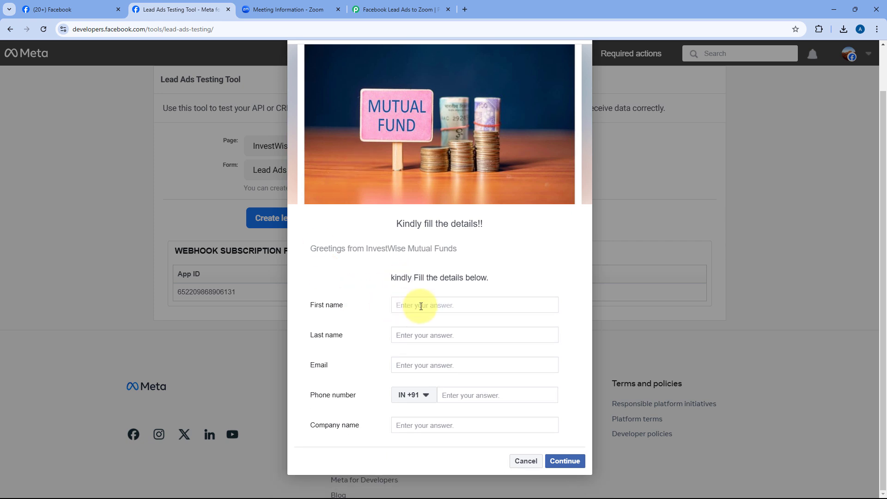
pyautogui.write('Test')
pyautogui.press('Tab')
pyautogui.write('Dummy')
pyautogui.press('Tab')
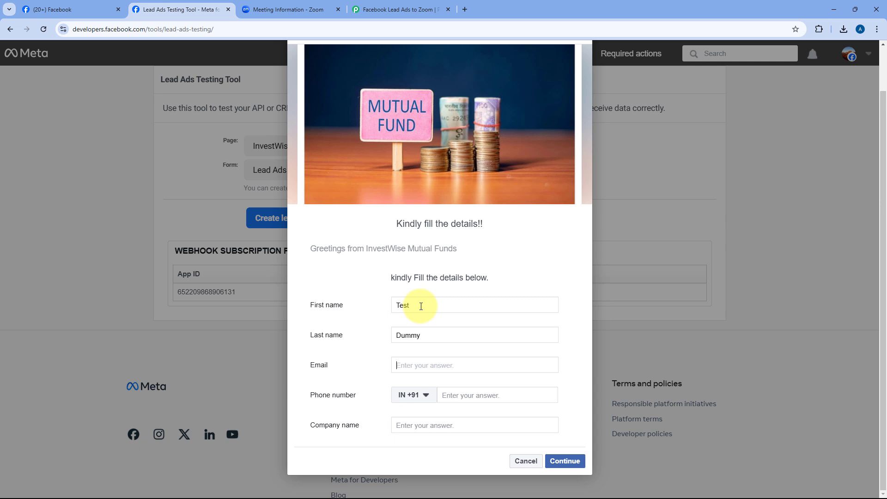
pyautogui.write('d')
pyautogui.press('BackSpace')
# Enter a phone number and company name Microsoft, then submit the test lead and close the confirmation.
pyautogui.press('Tab')
pyautogui.press('Tab')
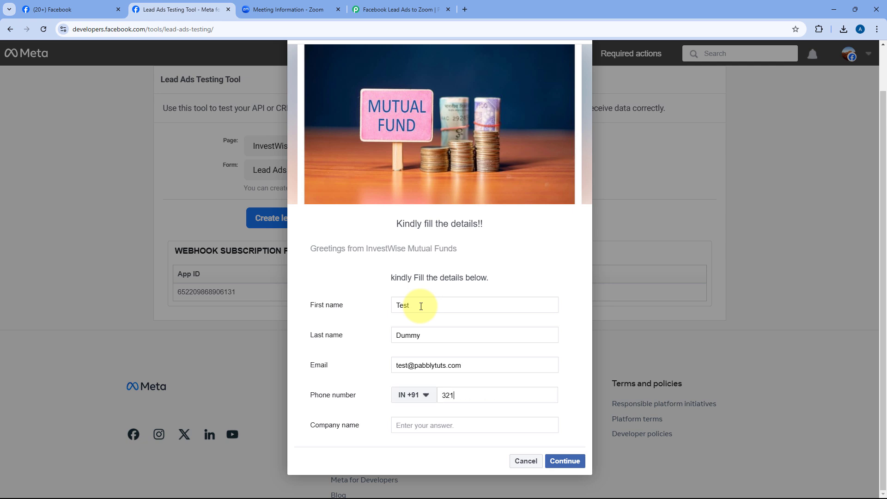
pyautogui.press('Tab')
pyautogui.write('Microsoft')
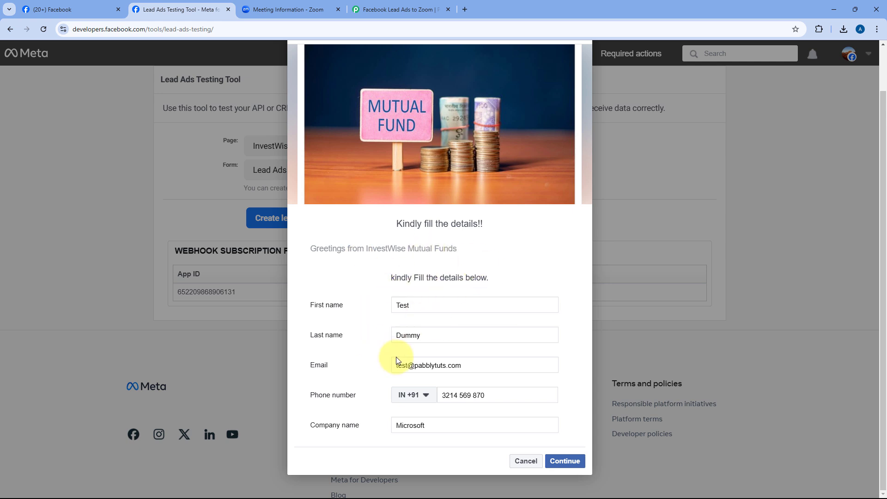
pyautogui.click(556, 461)
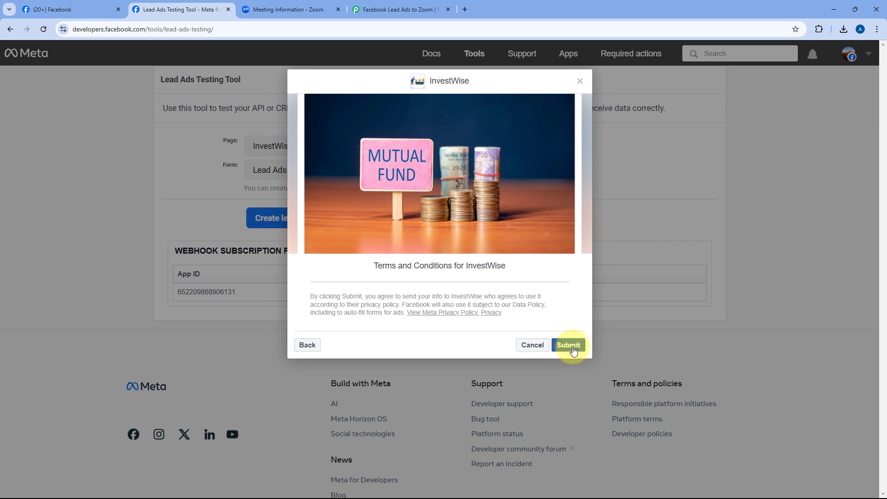
pyautogui.click(572, 350)
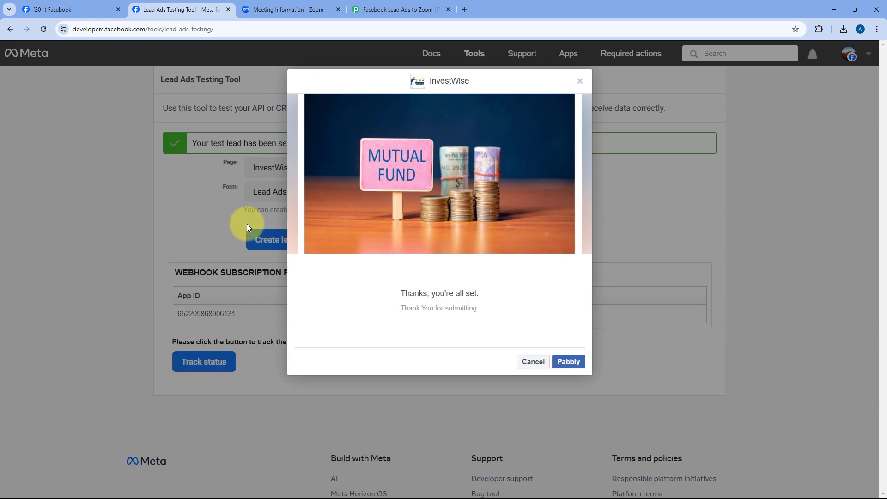
pyautogui.click(580, 82)
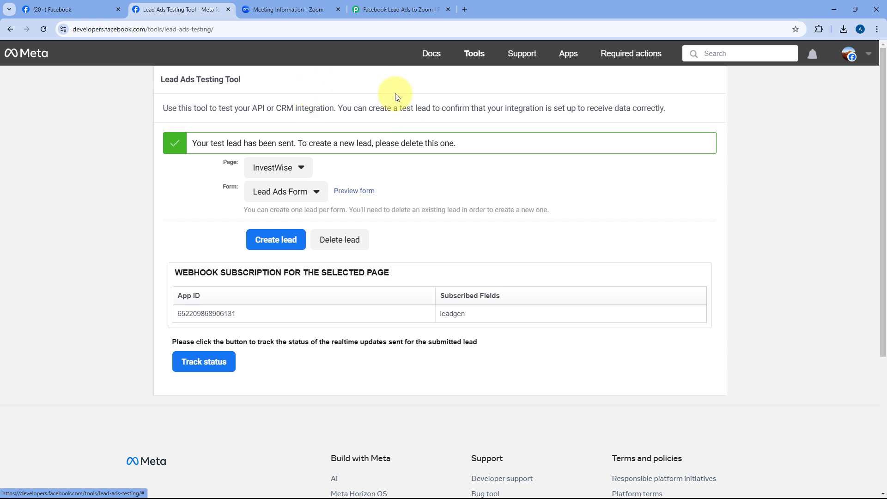
# Refresh the Zoom meeting, confirm the registrant count is now 2, and open the newest registrant.
pyautogui.click(297, 6)
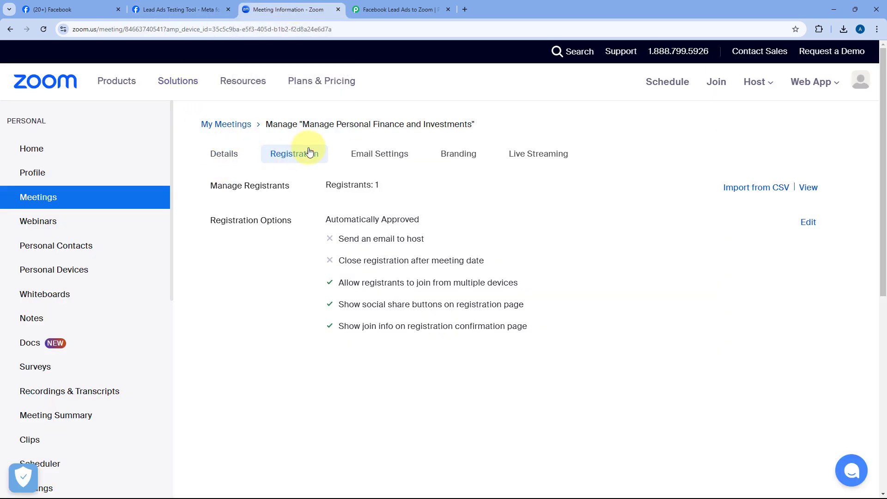
pyautogui.click(40, 32)
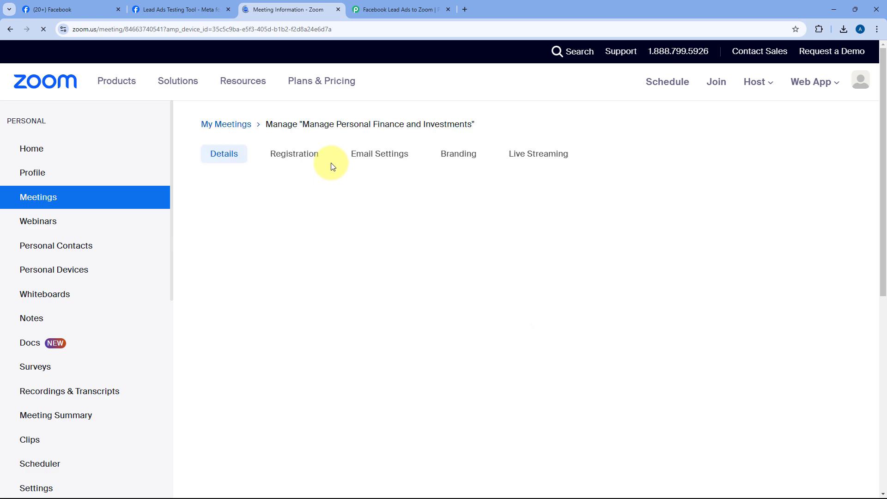
pyautogui.click(296, 155)
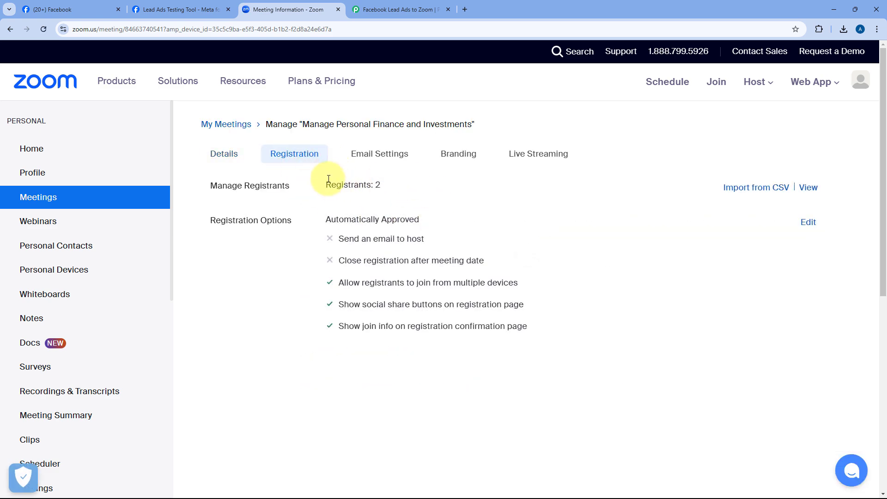
pyautogui.doubleClick(378, 184)
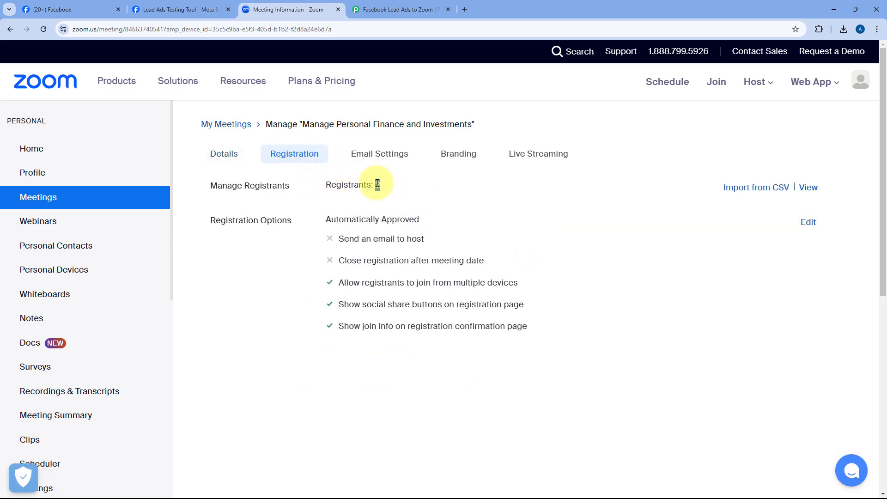
pyautogui.click(811, 189)
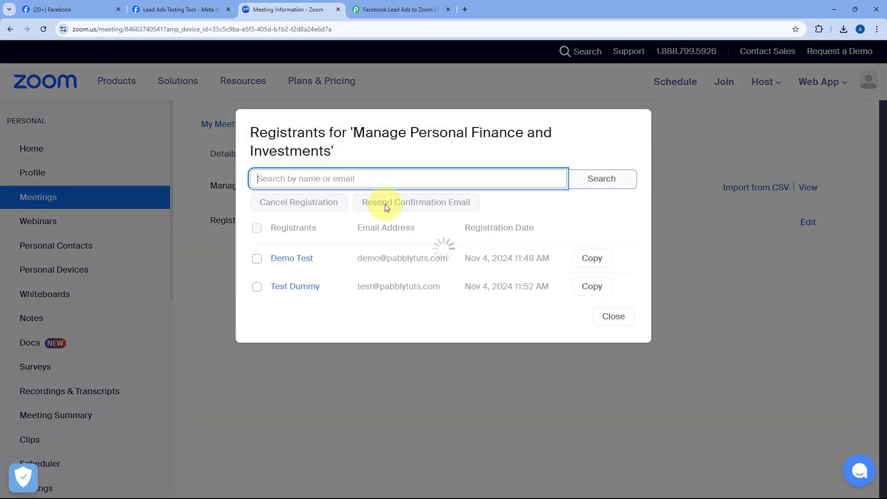
pyautogui.click(296, 287)
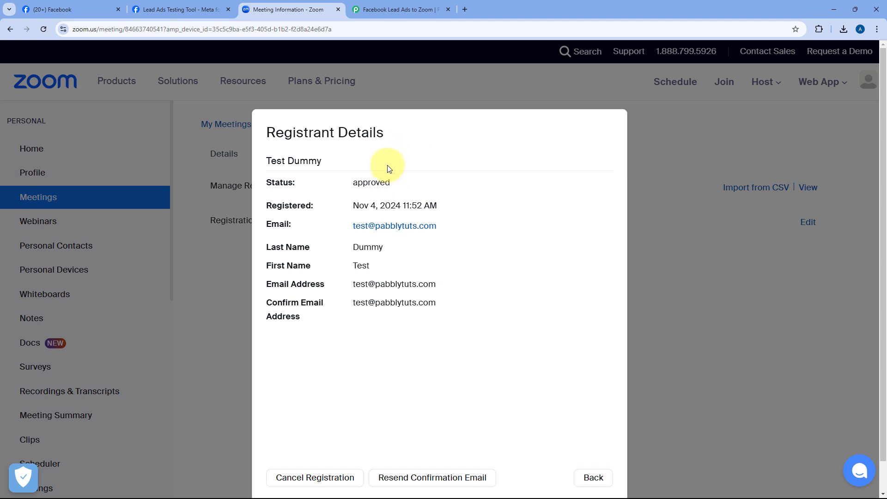
# Check the registrant's name against the test lead, then go back to the Pabbly Connect workflow.
pyautogui.click(197, 4)
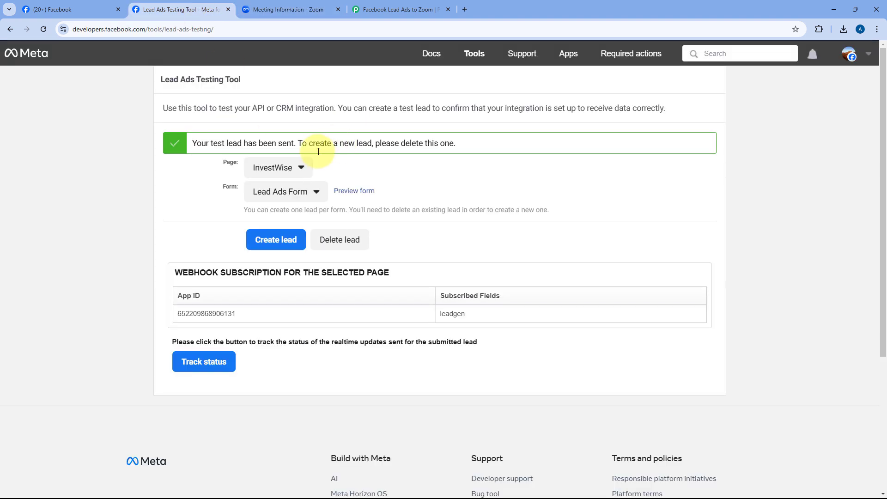
pyautogui.click(288, 4)
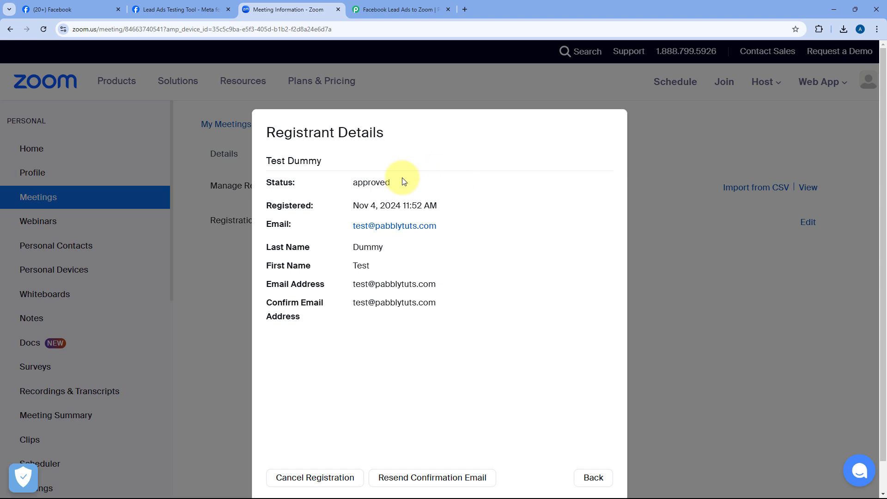
pyautogui.moveTo(386, 260); pyautogui.dragTo(372, 265)
pyautogui.click(338, 232)
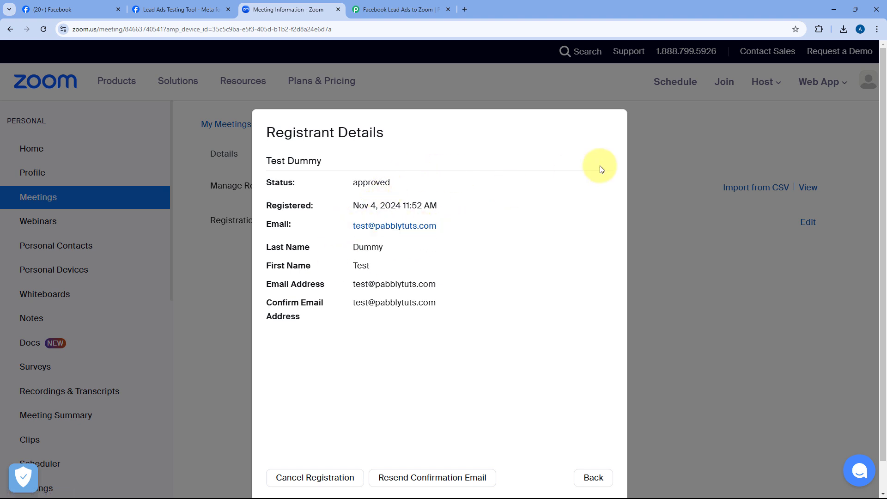
pyautogui.click(402, 9)
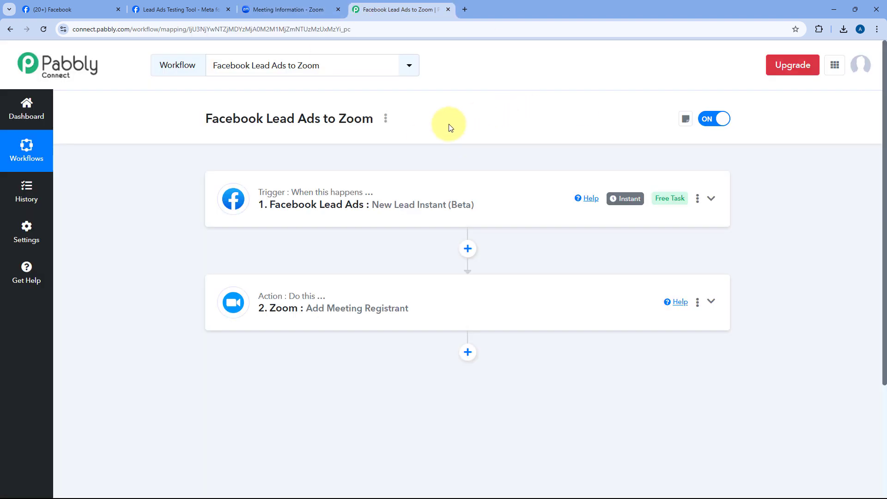